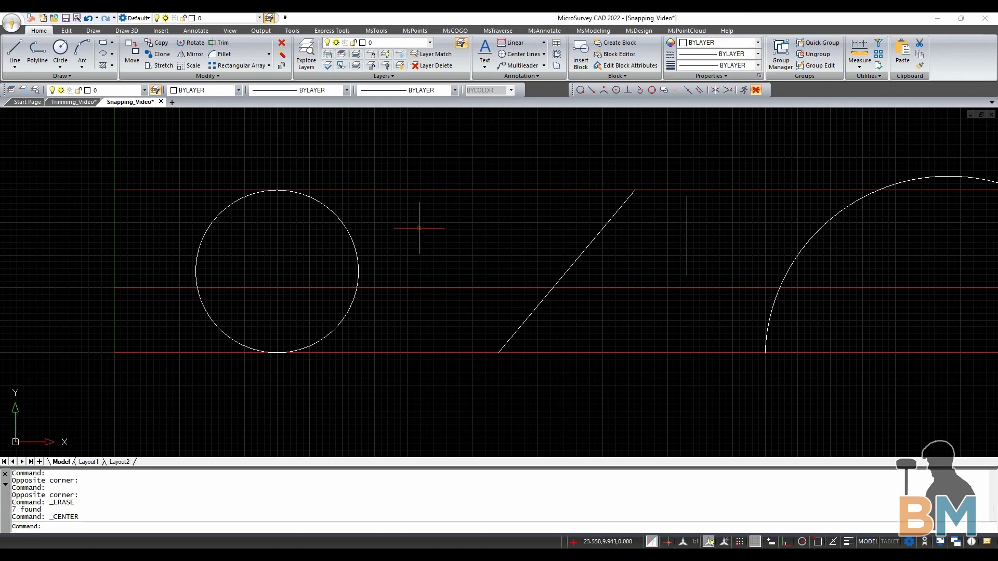
- Turn on the Nearest entity snap
{"action": "left_click", "coordinate": [93, 31]}
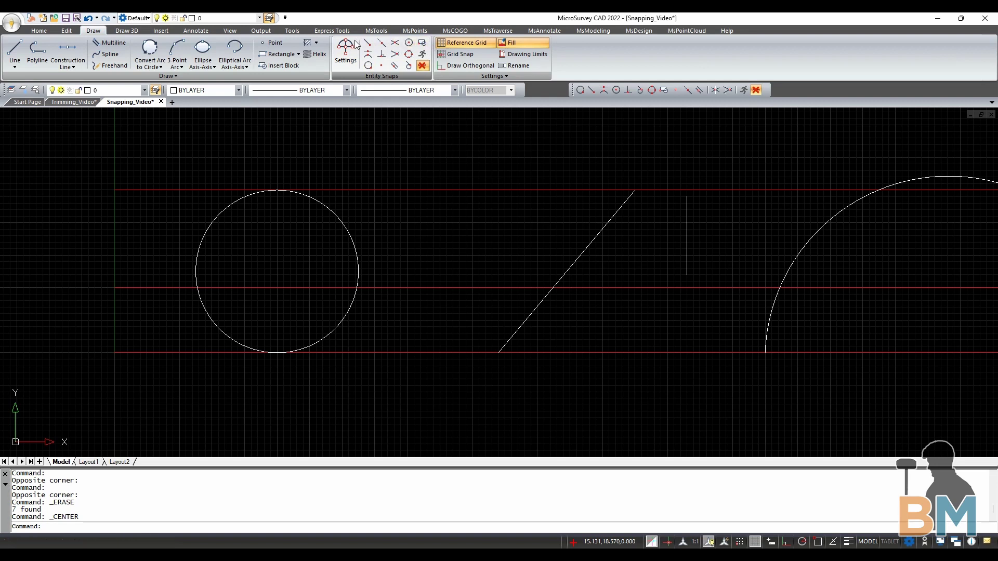
{"action": "left_click_drag", "start_coordinate": [570, 91], "coordinate": [564, 90]}
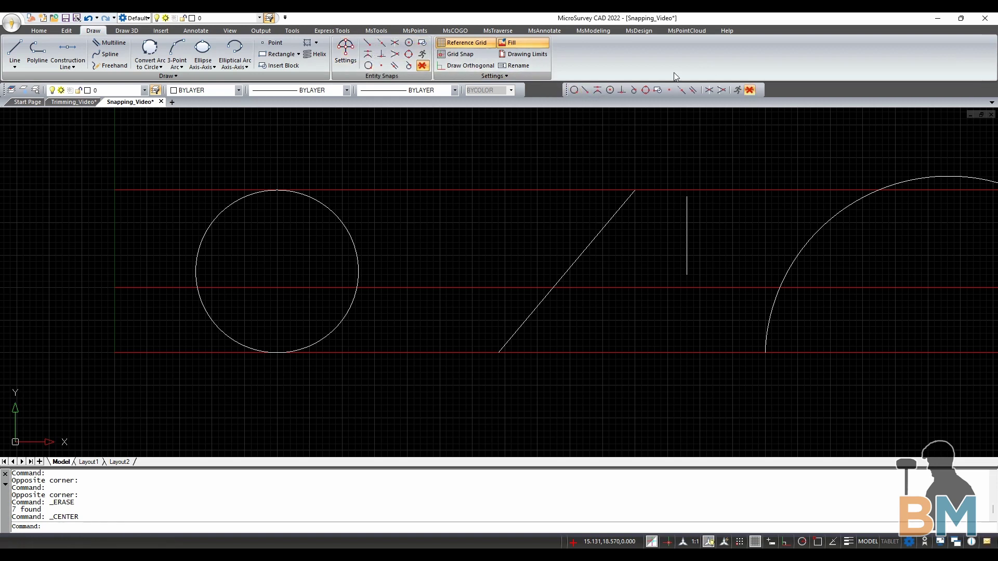
{"action": "left_click", "coordinate": [575, 90]}
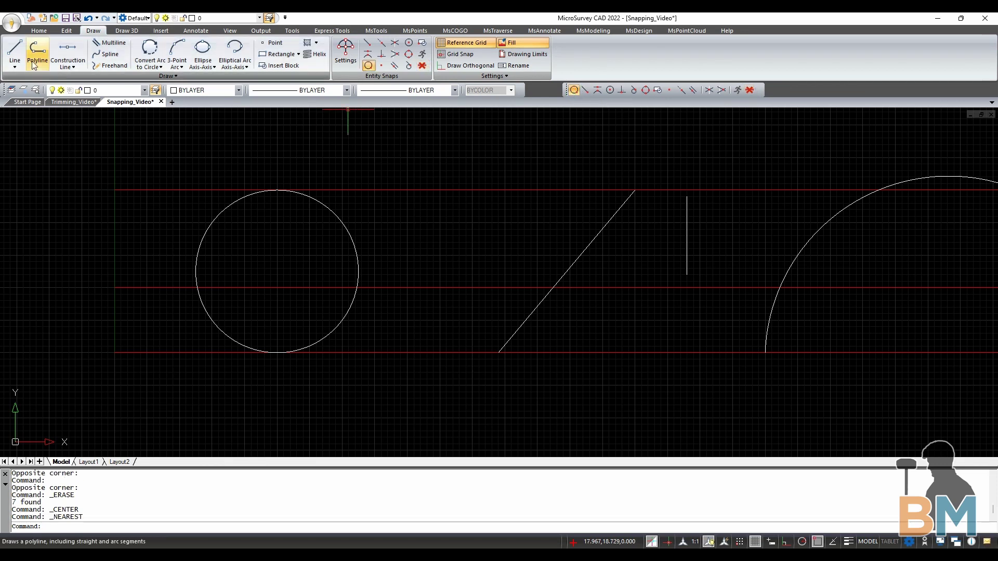
- Draw a zigzag chain of lines snapped to nearest points on the leftmost circle, its inner lines and the red horizontal lines
{"action": "left_click", "coordinate": [14, 49]}
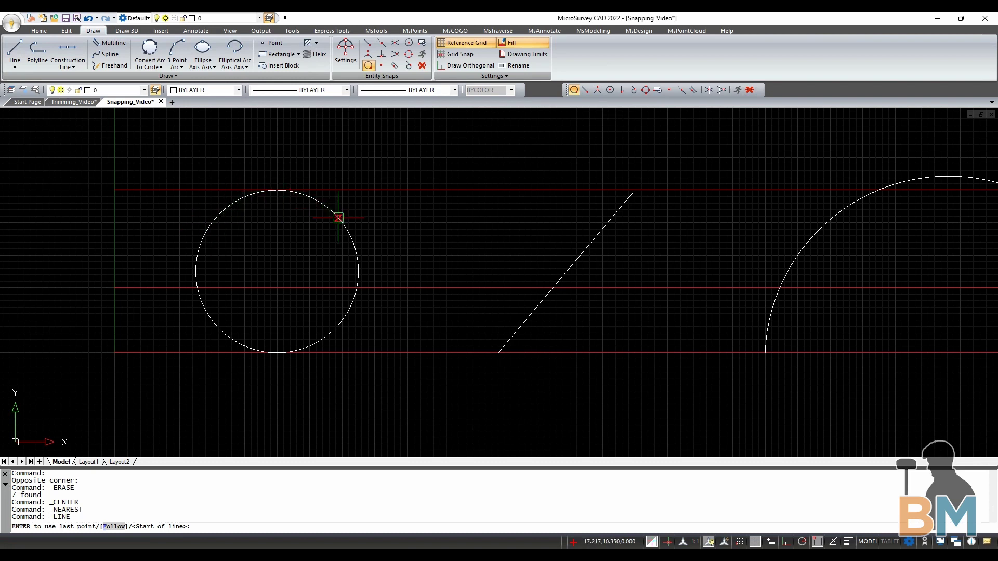
{"action": "left_click", "coordinate": [222, 212]}
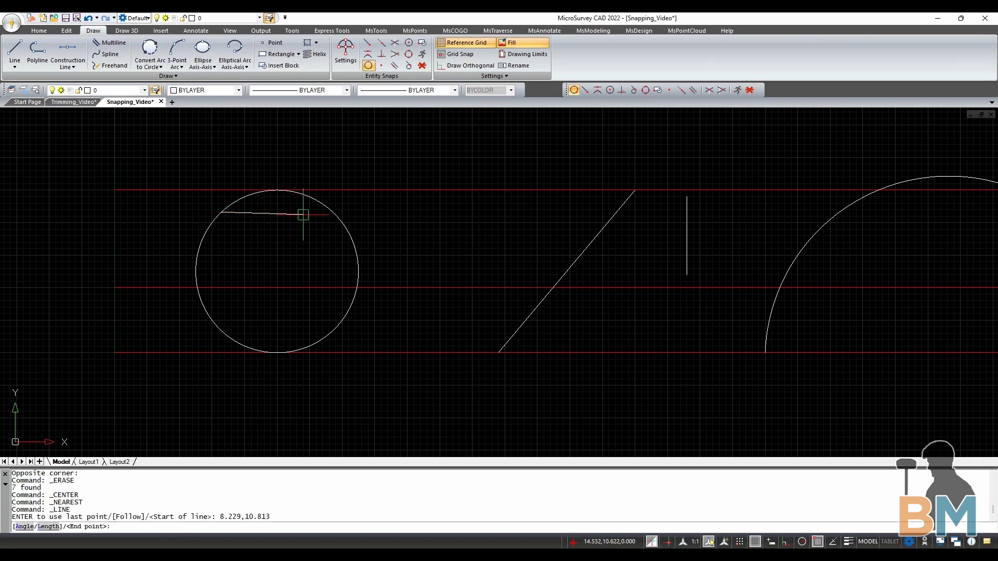
{"action": "left_click", "coordinate": [344, 227]}
{"action": "left_click", "coordinate": [200, 250]}
{"action": "left_click", "coordinate": [262, 351]}
{"action": "left_click", "coordinate": [306, 288]}
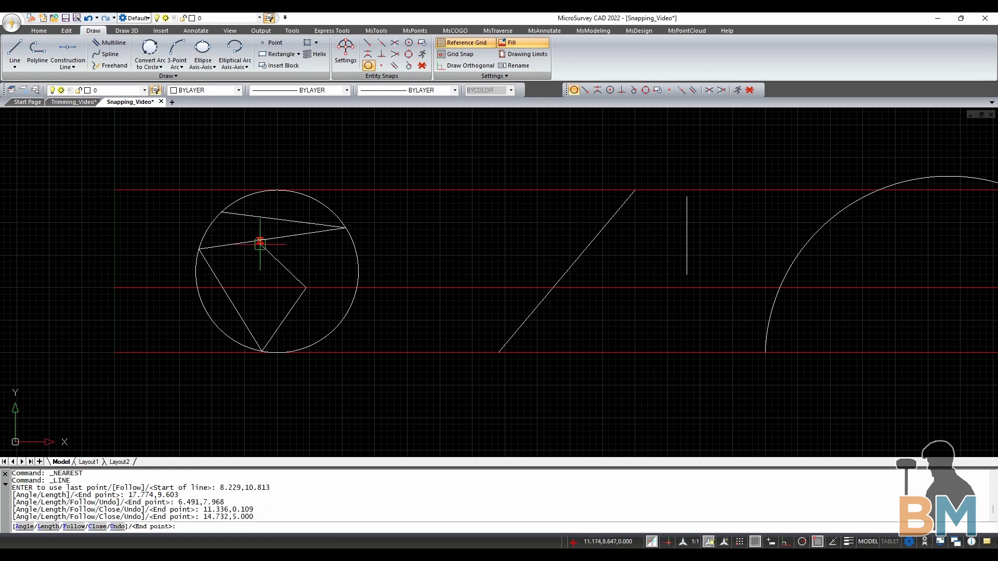
{"action": "left_click", "coordinate": [260, 240]}
{"action": "left_click", "coordinate": [367, 190]}
{"action": "left_click", "coordinate": [394, 287]}
{"action": "key", "text": "Return"}
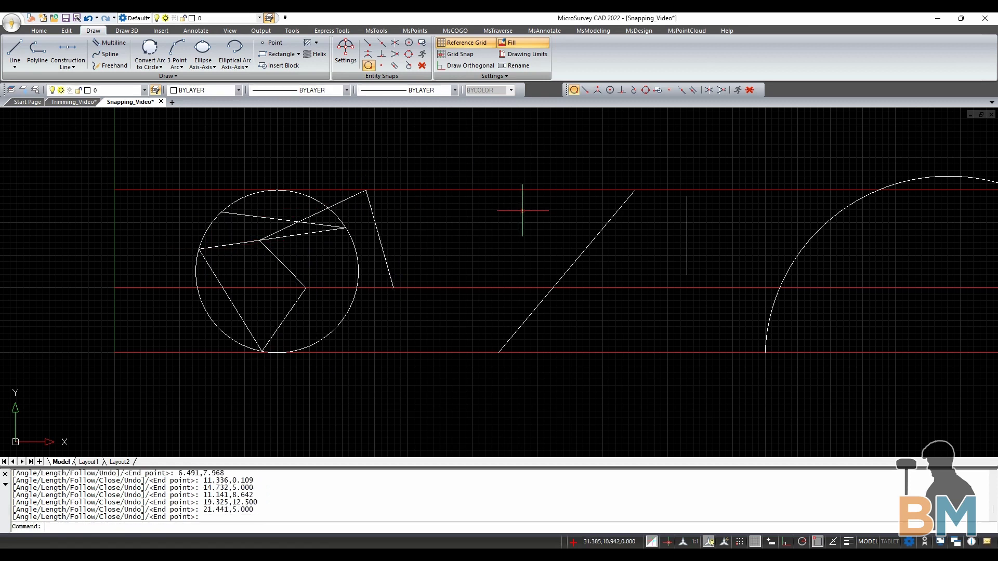
- Switch the snap from Nearest to Endpoint and draw lines from the vertical line's upper end to the diagonal's lower end and back to the vertical's lower end
{"action": "scroll", "coordinate": [508, 154], "scroll_direction": "up", "scroll_amount": 2}
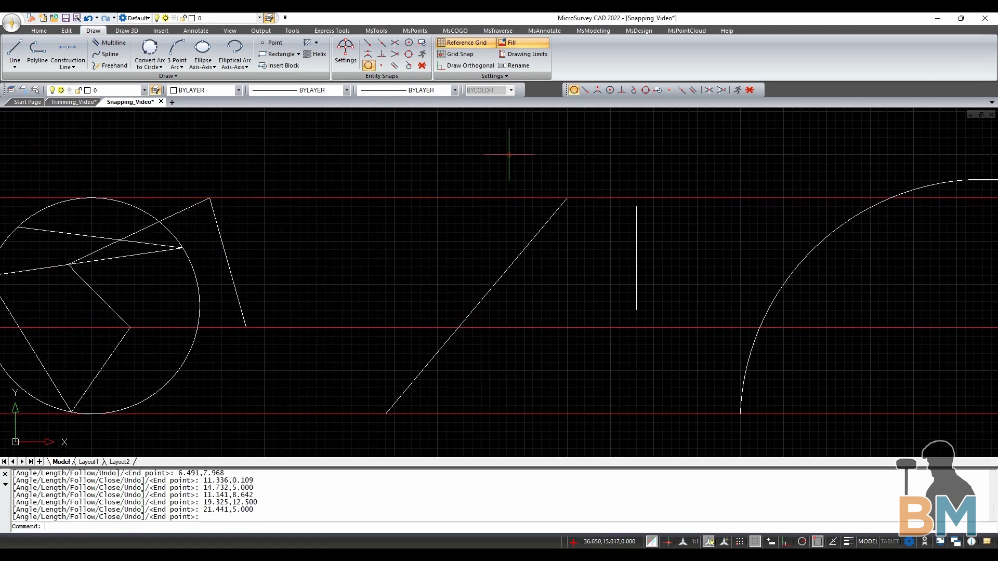
{"action": "left_click", "coordinate": [585, 90]}
{"action": "left_click", "coordinate": [573, 90]}
{"action": "key", "text": "Return"}
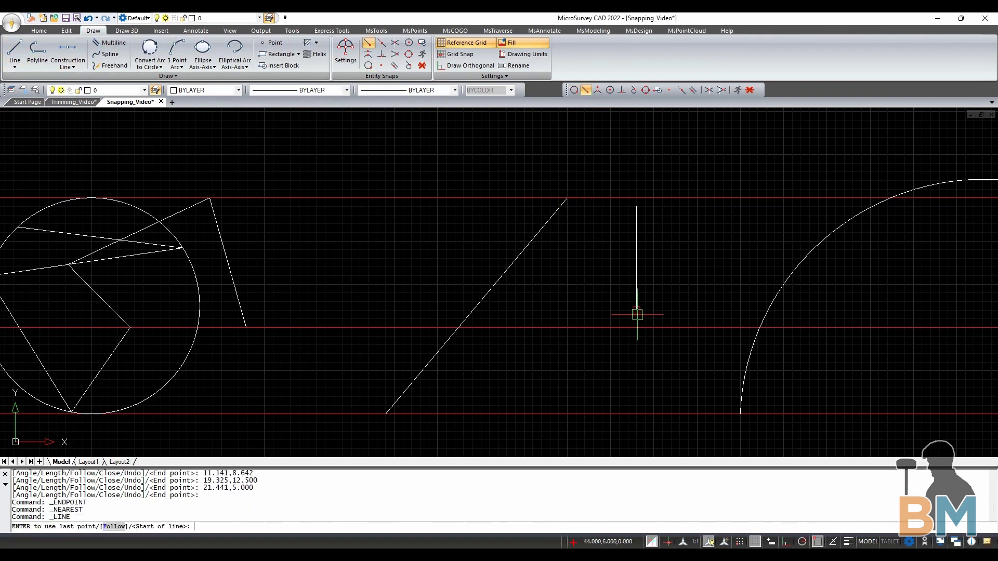
{"action": "left_click", "coordinate": [636, 206]}
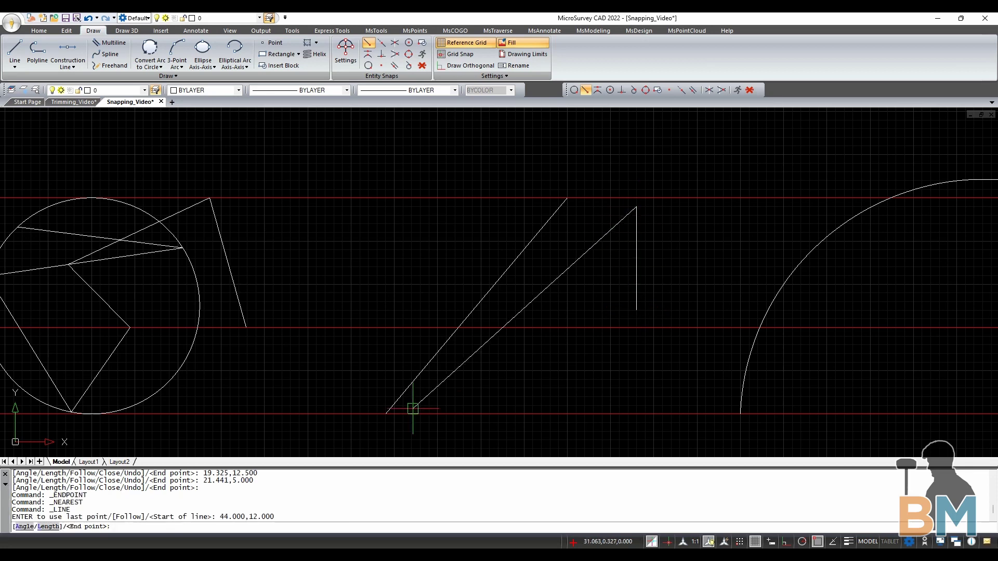
{"action": "left_click", "coordinate": [387, 415]}
{"action": "left_click", "coordinate": [636, 310]}
{"action": "key", "text": "Return"}
- Switch the snap from Endpoint to Midpoint and draw a line from the vertical line's midpoint to the large arc's midpoint
{"action": "middle_click_drag", "start_coordinate": [839, 126], "coordinate": [580, 132]}
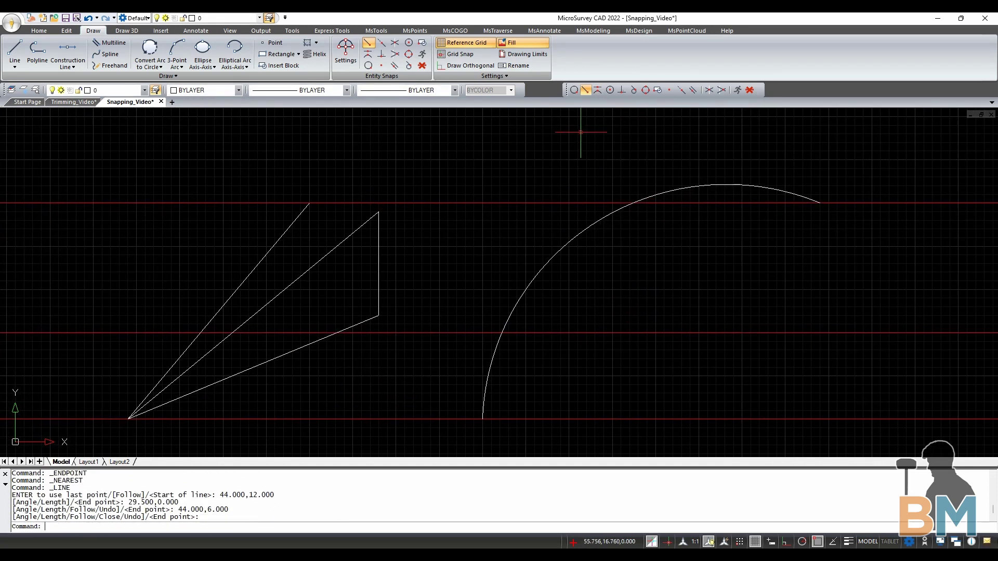
{"action": "left_click", "coordinate": [598, 90]}
{"action": "left_click", "coordinate": [585, 90]}
{"action": "key", "text": "Return"}
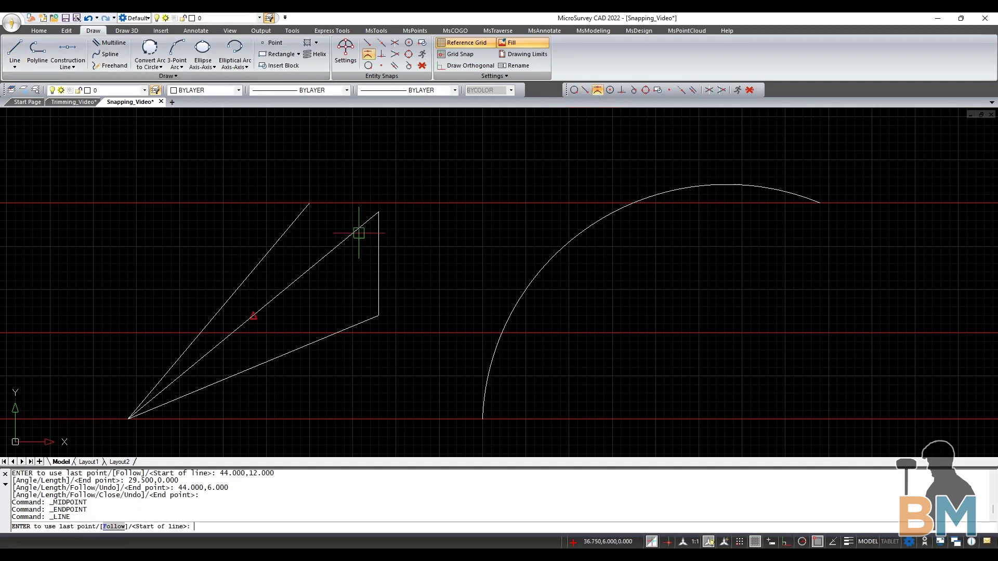
{"action": "left_click", "coordinate": [379, 264]}
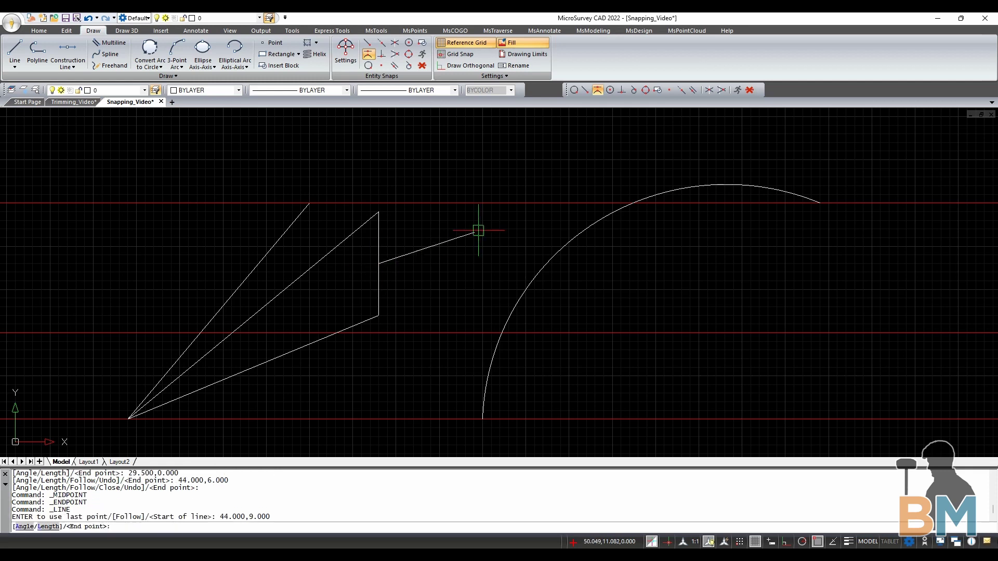
{"action": "left_click", "coordinate": [594, 223]}
{"action": "key", "text": "Return"}
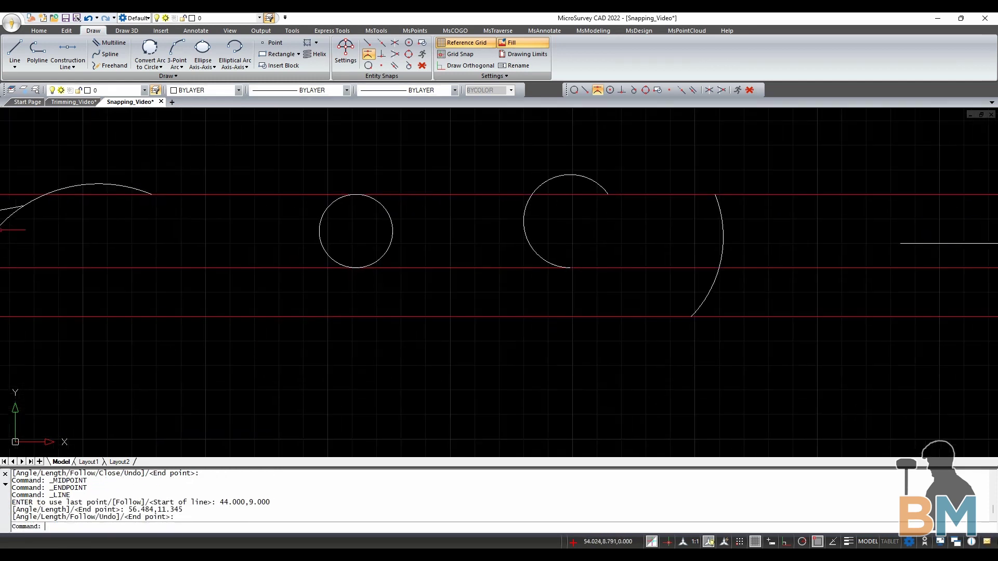
- Switch the snap from Midpoint to Center and draw a line from the small circle's center to the neighbouring arc's center
{"action": "left_click", "coordinate": [609, 90]}
{"action": "left_click", "coordinate": [597, 90]}
{"action": "key", "text": "Return"}
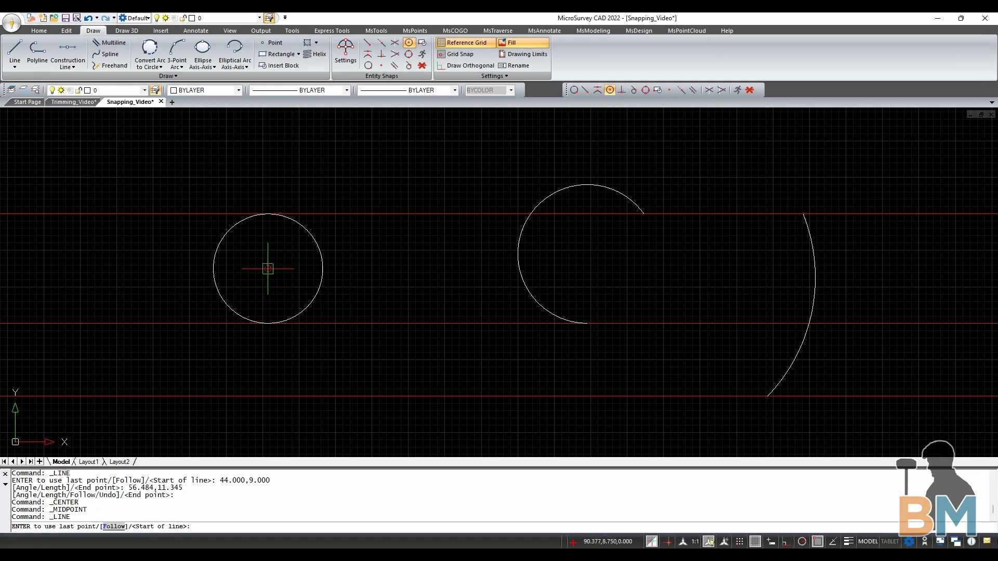
{"action": "left_click", "coordinate": [268, 269]}
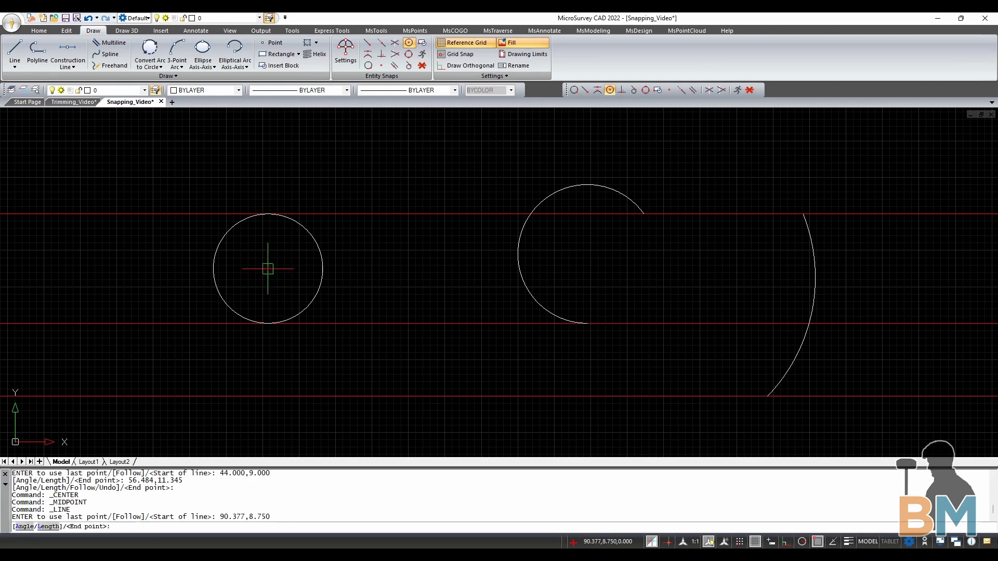
{"action": "left_click", "coordinate": [592, 253]}
{"action": "key", "text": "Return"}
- Draw a line from the center of the shallow arc to the small circle's center
{"action": "scroll", "coordinate": [563, 235], "scroll_direction": "up", "scroll_amount": 1}
{"action": "middle_click_drag", "start_coordinate": [561, 236], "coordinate": [392, 190]}
{"action": "left_click", "coordinate": [15, 49]}
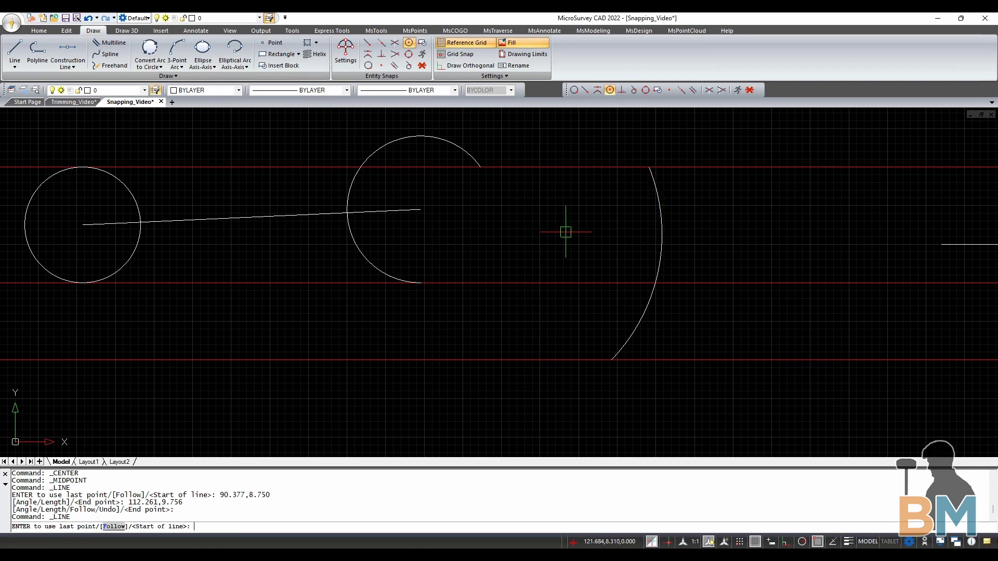
{"action": "left_click", "coordinate": [662, 240]}
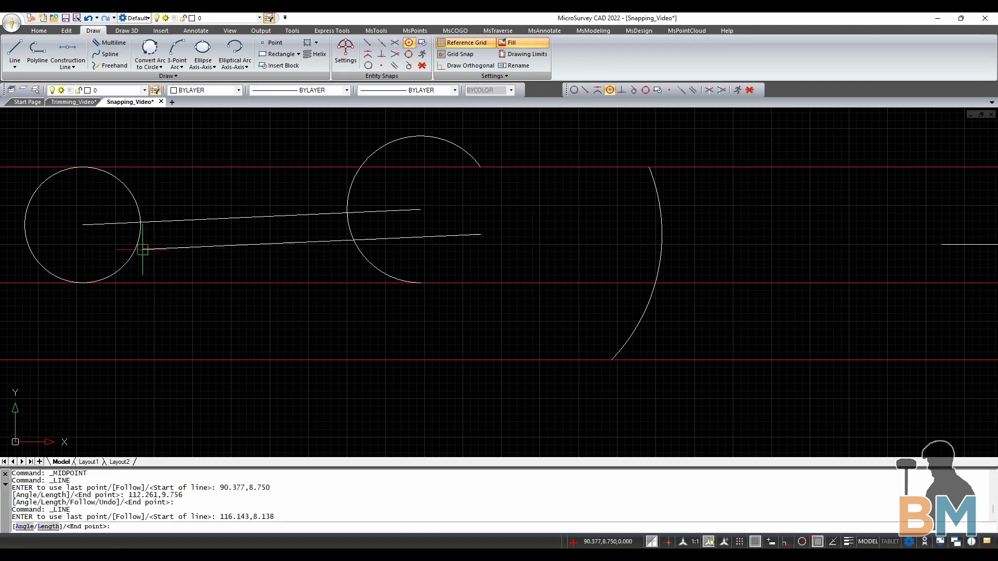
{"action": "left_click", "coordinate": [84, 225]}
{"action": "key", "text": "Return"}
- Switch the snap to Perpendicular and draw lines from the horizontal line's right endpoint down to the lowest red line and across to the lower vertical line
{"action": "scroll", "coordinate": [176, 312], "scroll_direction": "down", "scroll_amount": 4}
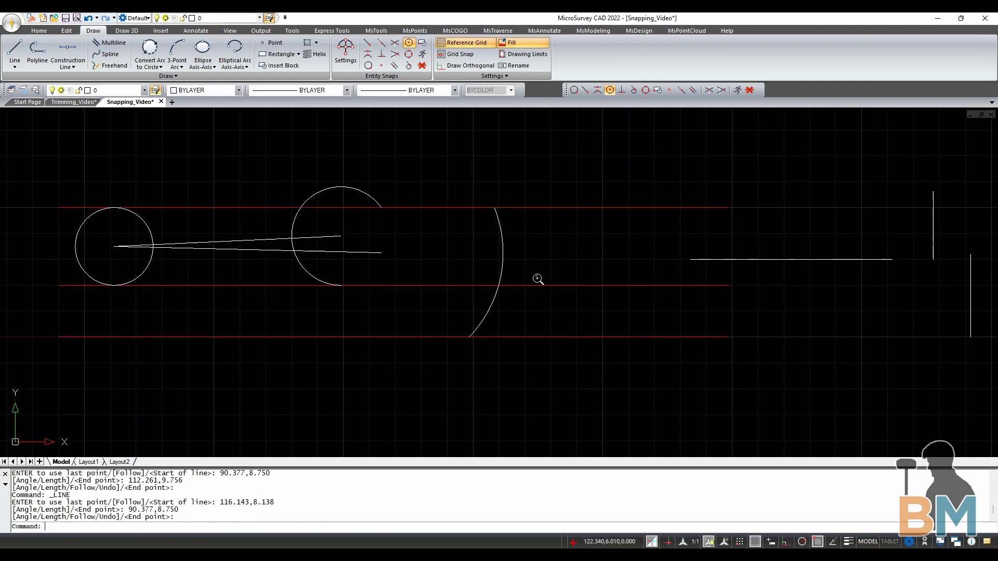
{"action": "middle_click_drag", "start_coordinate": [539, 280], "coordinate": [187, 273]}
{"action": "scroll", "coordinate": [577, 225], "scroll_direction": "up", "scroll_amount": 1}
{"action": "middle_click_drag", "start_coordinate": [577, 225], "coordinate": [522, 237]}
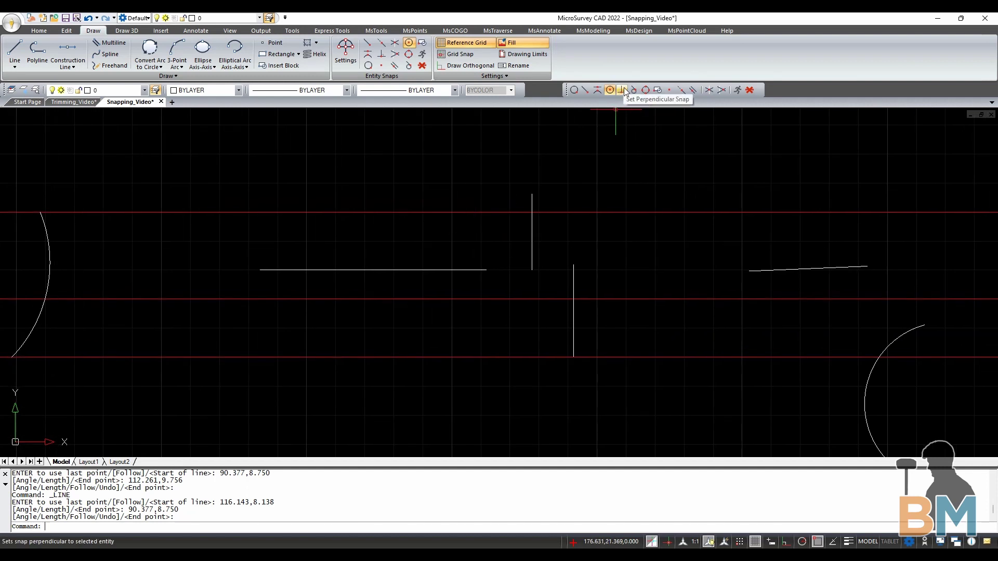
{"action": "left_click", "coordinate": [622, 90]}
{"action": "left_click", "coordinate": [609, 90]}
{"action": "left_click", "coordinate": [14, 49]}
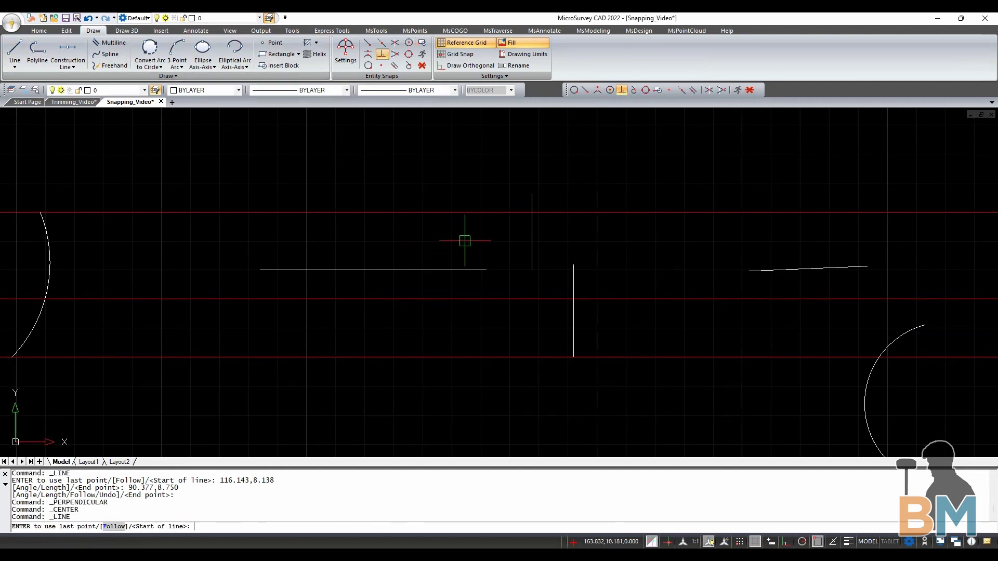
{"action": "left_click", "coordinate": [586, 90]}
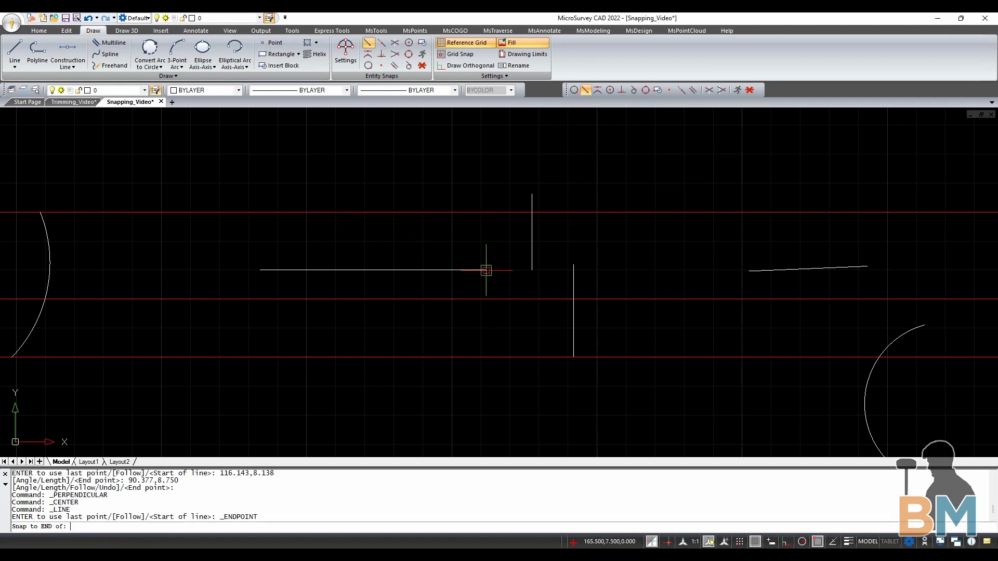
{"action": "left_click", "coordinate": [486, 270]}
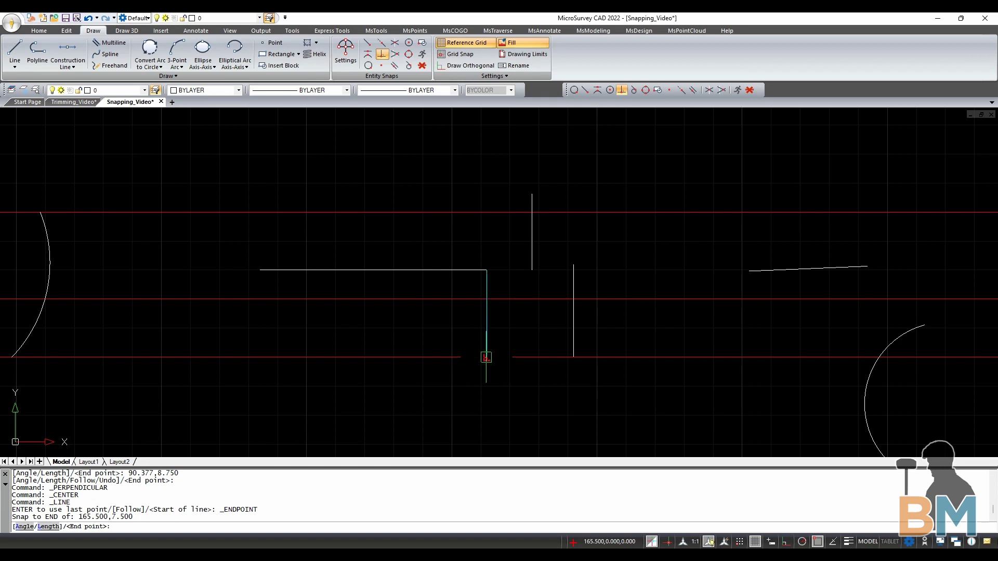
{"action": "left_click", "coordinate": [488, 356]}
{"action": "left_click", "coordinate": [573, 357]}
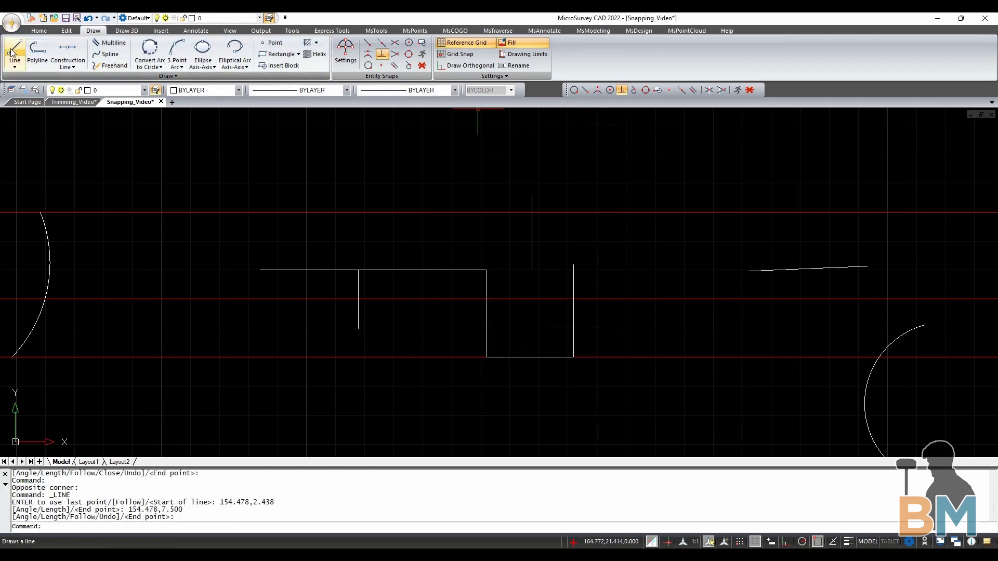
- Draw a short line perpendicular to the white horizontal line, ending at about 170.99,10.99 between the two vertical lines
{"action": "left_click", "coordinate": [325, 270]}
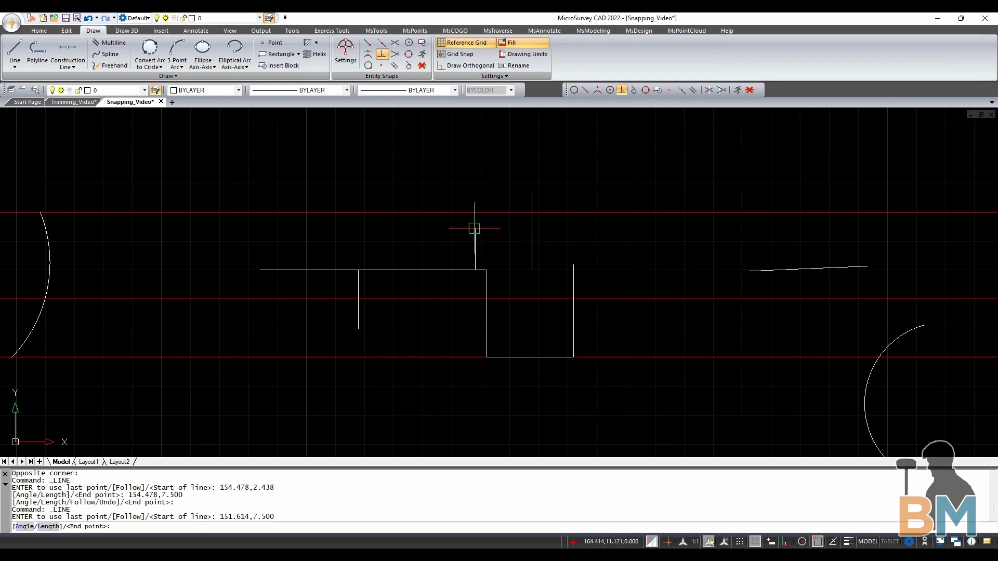
{"action": "left_click", "coordinate": [550, 229]}
{"action": "key", "text": "Return"}
- Draw a line perpendicular to the open arc above the red lines, ending at about 155.96,69.24
{"action": "scroll", "coordinate": [474, 329], "scroll_direction": "down", "scroll_amount": 3}
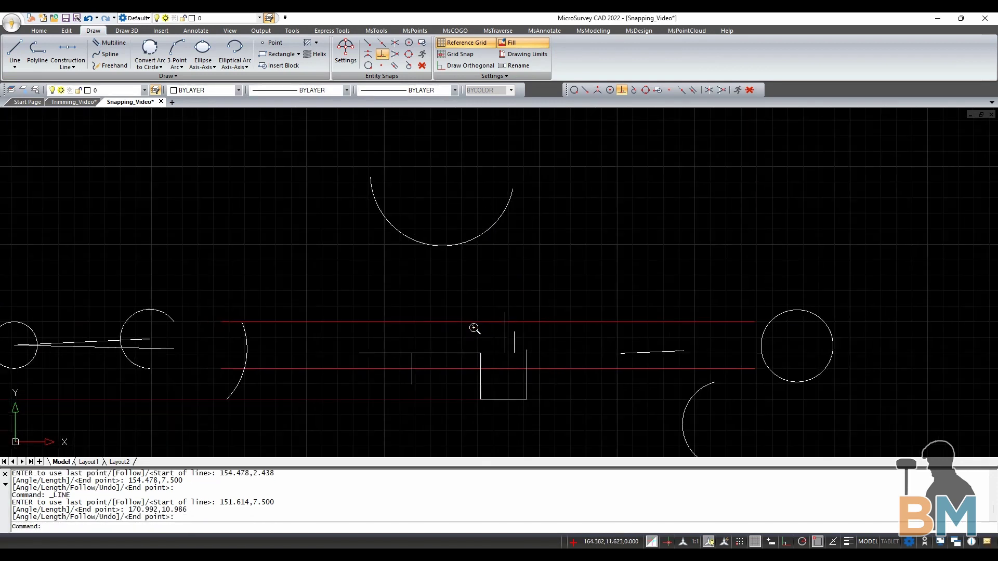
{"action": "left_click", "coordinate": [15, 49]}
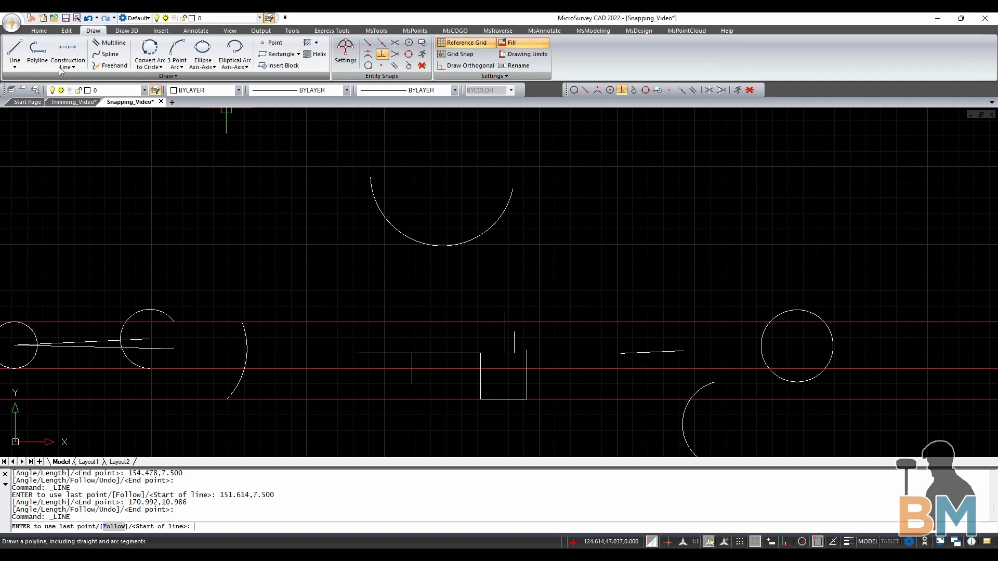
{"action": "left_click", "coordinate": [377, 205]}
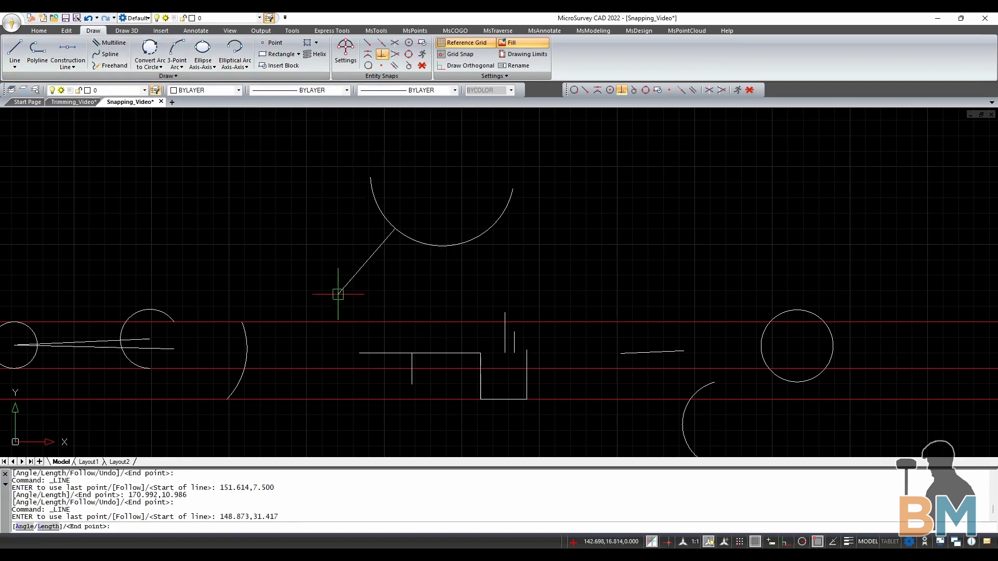
{"action": "scroll", "coordinate": [450, 433], "scroll_direction": "down", "scroll_amount": 3}
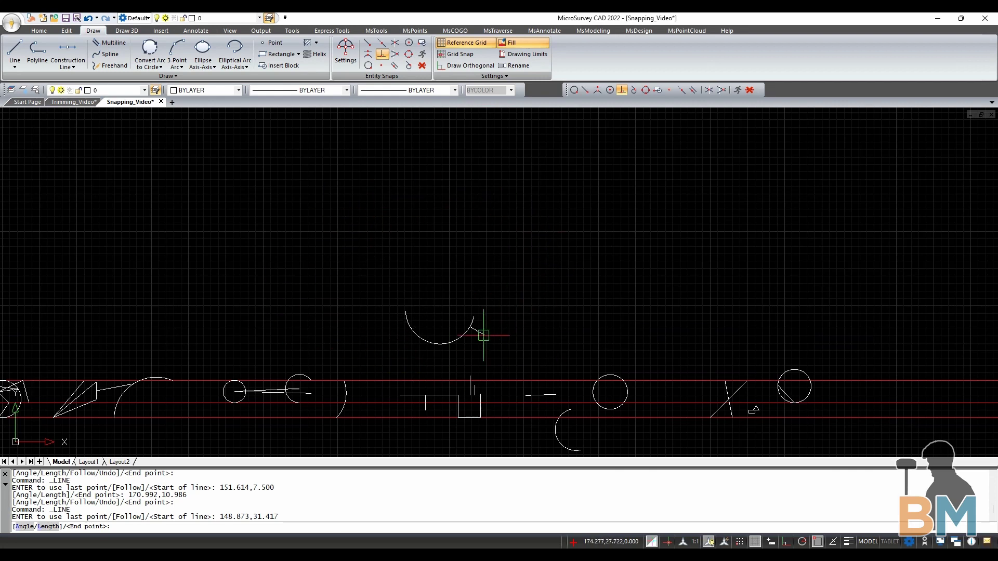
{"action": "left_click", "coordinate": [430, 211]}
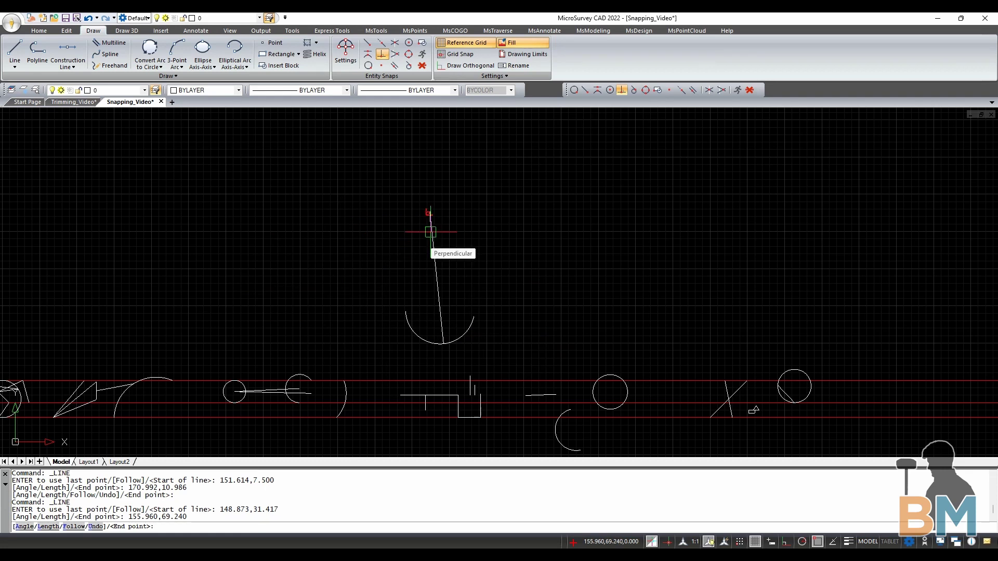
{"action": "key", "text": "Return"}
- Switch the snap from Perpendicular to Tangent and draw a line from about 198.14,9.98, above the short sloped line, tangent to the circle's upper side
{"action": "middle_click_drag", "start_coordinate": [405, 297], "coordinate": [330, 163]}
{"action": "scroll", "coordinate": [330, 163], "scroll_direction": "up", "scroll_amount": 6}
{"action": "scroll", "coordinate": [329, 163], "scroll_direction": "down", "scroll_amount": 1}
{"action": "middle_click_drag", "start_coordinate": [689, 390], "coordinate": [383, 251]}
{"action": "scroll", "coordinate": [382, 250], "scroll_direction": "up", "scroll_amount": 1}
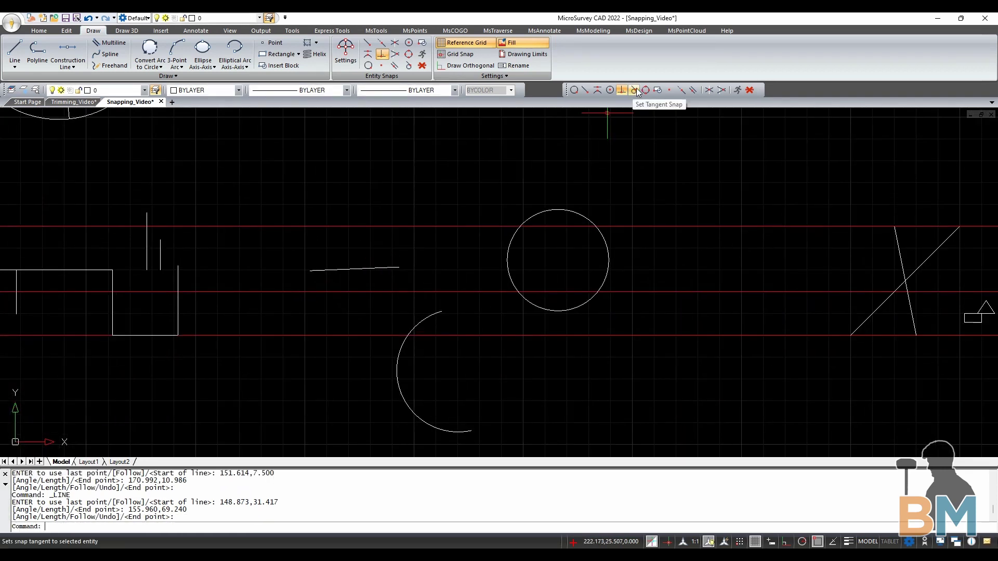
{"action": "left_click", "coordinate": [632, 90]}
{"action": "left_click", "coordinate": [622, 90]}
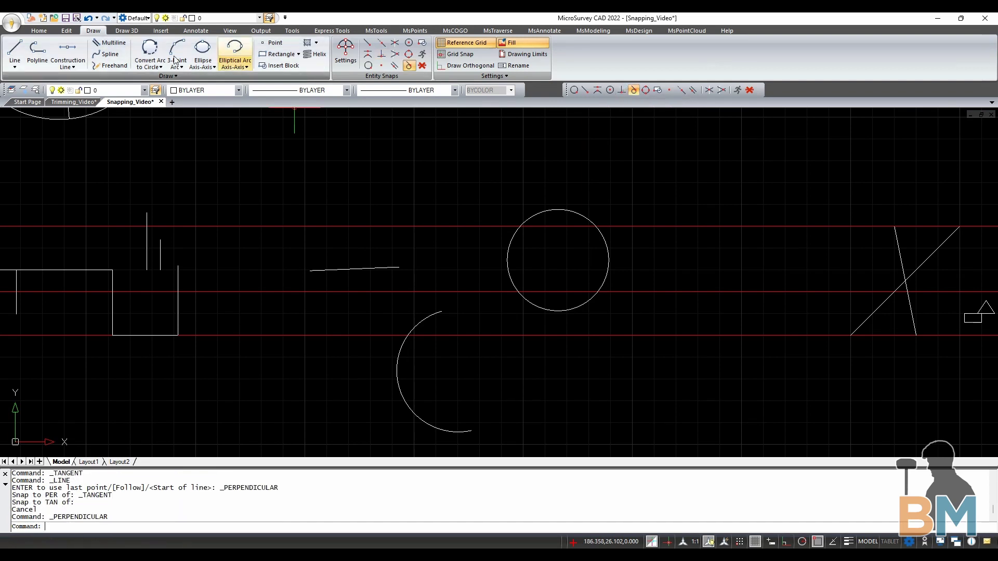
{"action": "left_click", "coordinate": [16, 49]}
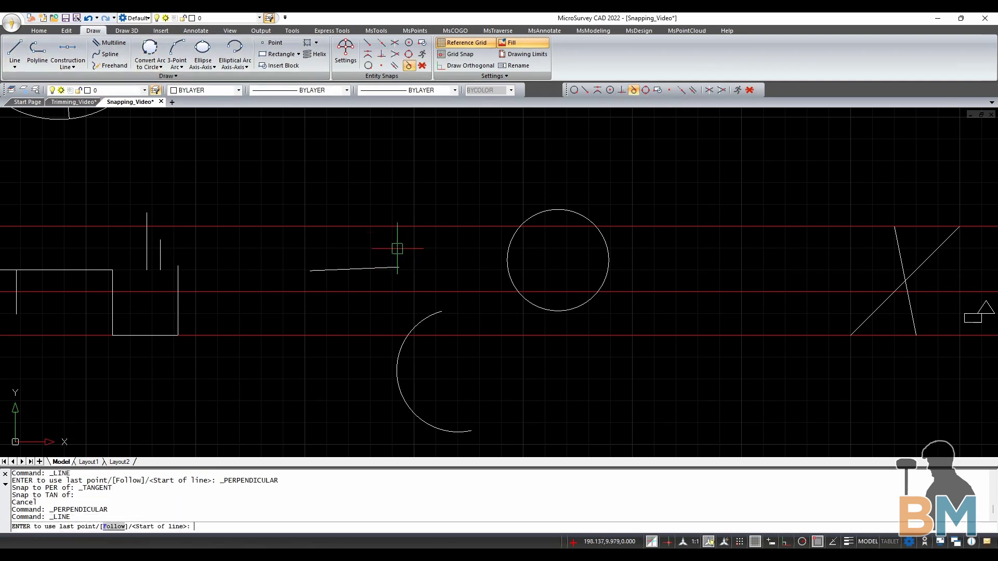
{"action": "left_click", "coordinate": [397, 248]}
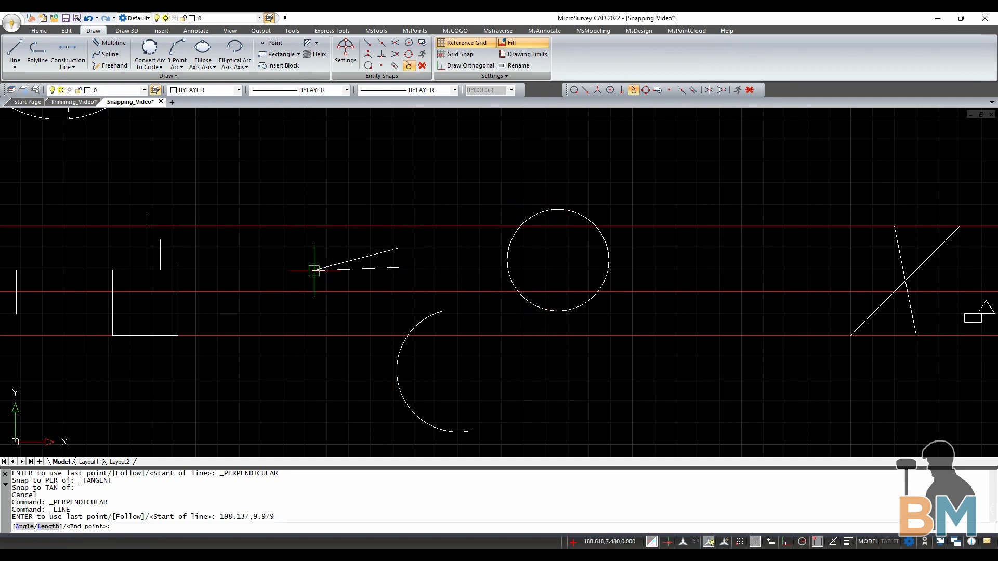
{"action": "left_click", "coordinate": [543, 211]}
{"action": "key", "text": "Return"}
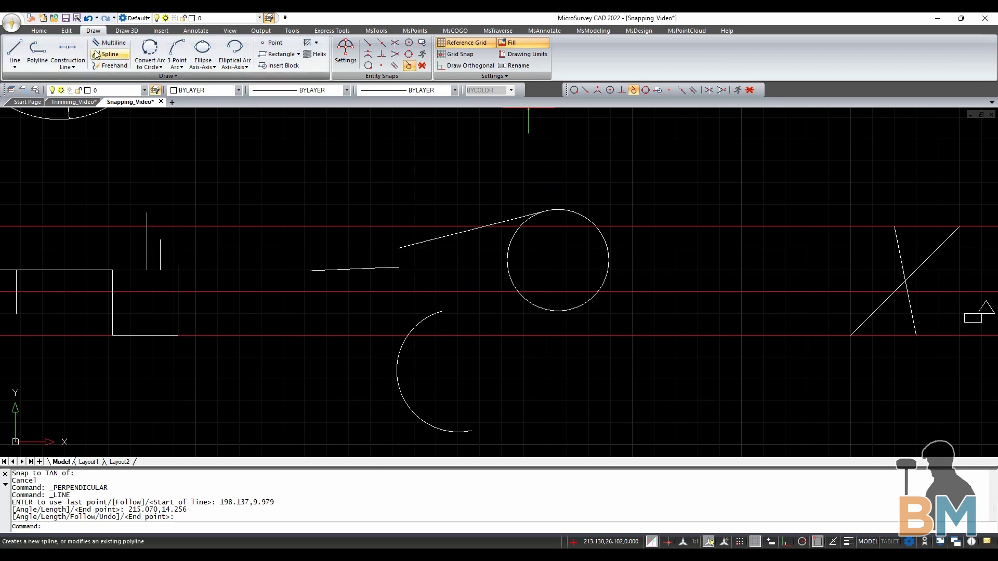
- Draw a line tangent to the open arc below the circle, ending at about 182.53,2.64 to the arc's upper left
{"action": "key", "text": "Return"}
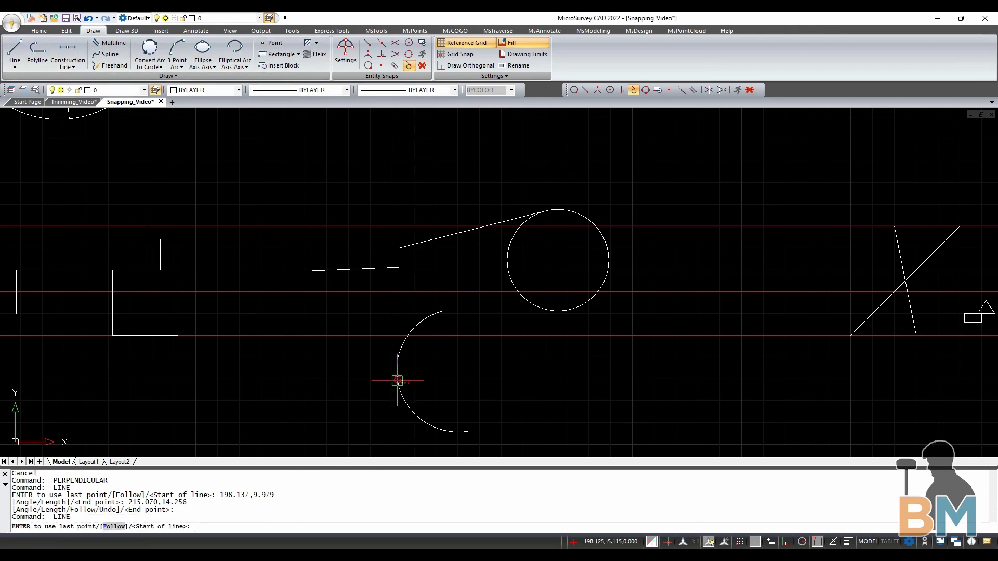
{"action": "left_click", "coordinate": [397, 381]}
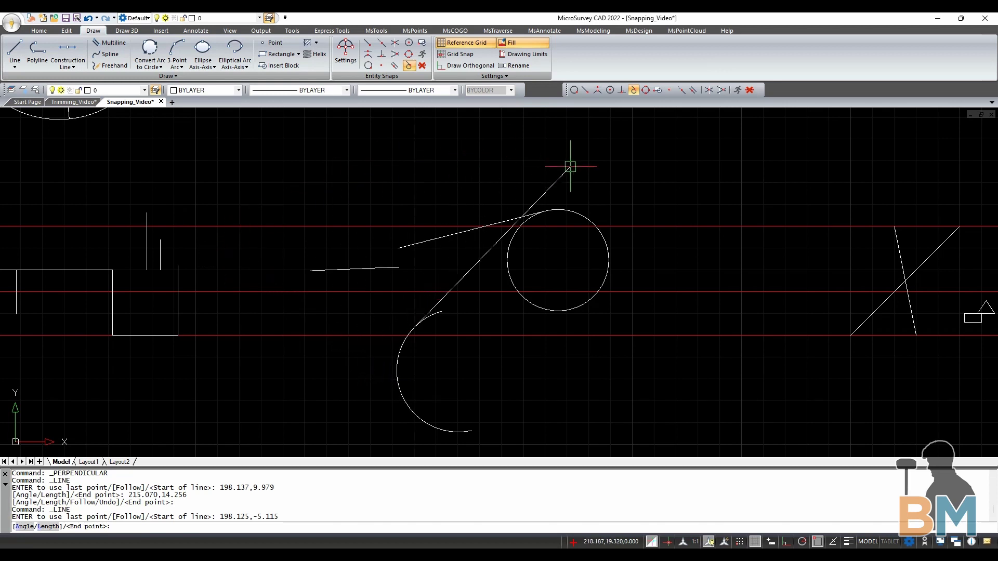
{"action": "scroll", "coordinate": [291, 164], "scroll_direction": "down", "scroll_amount": 4}
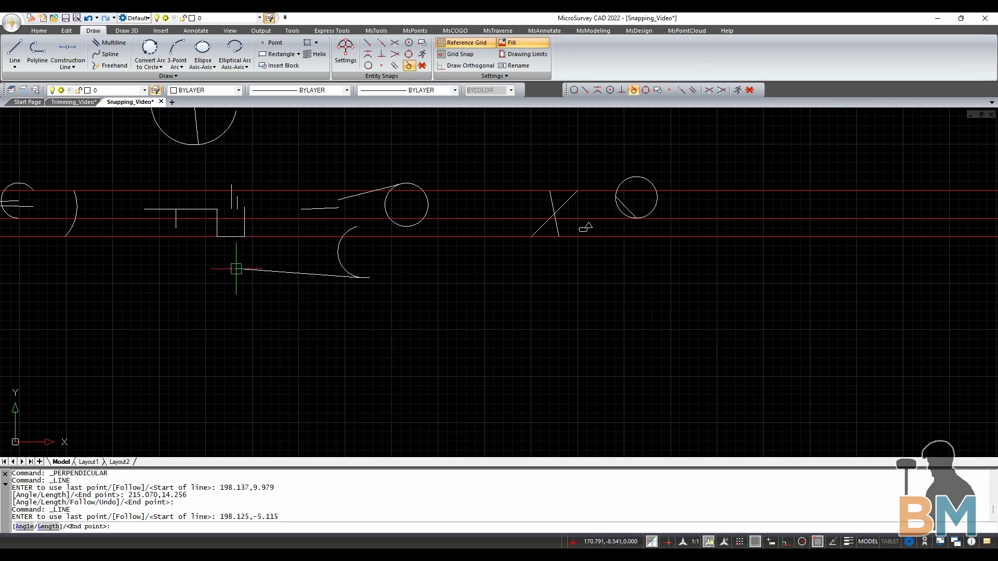
{"action": "left_click", "coordinate": [281, 228]}
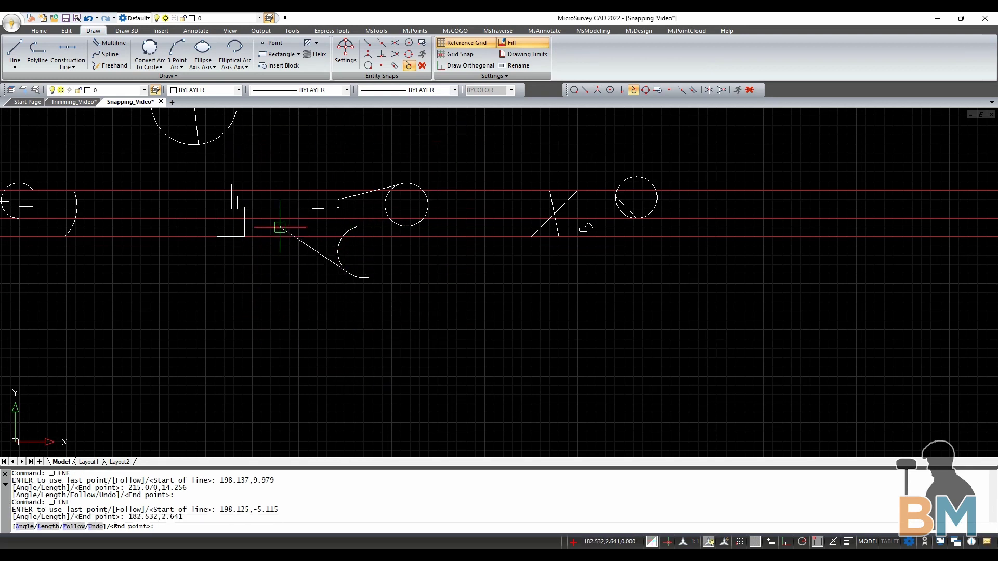
{"action": "key", "text": "Return"}
{"action": "key", "text": "Return"}
{"action": "left_click", "coordinate": [405, 183]}
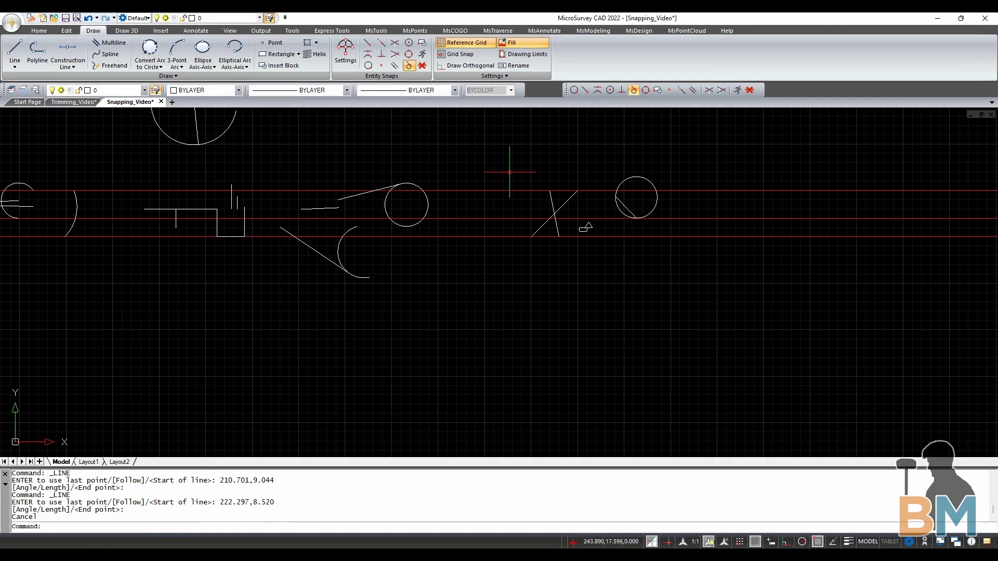
- Switch the entity snap from Tangent to Intersection
{"action": "scroll", "coordinate": [628, 185], "scroll_direction": "up", "scroll_amount": 4}
{"action": "scroll", "coordinate": [576, 285], "scroll_direction": "up", "scroll_amount": 2}
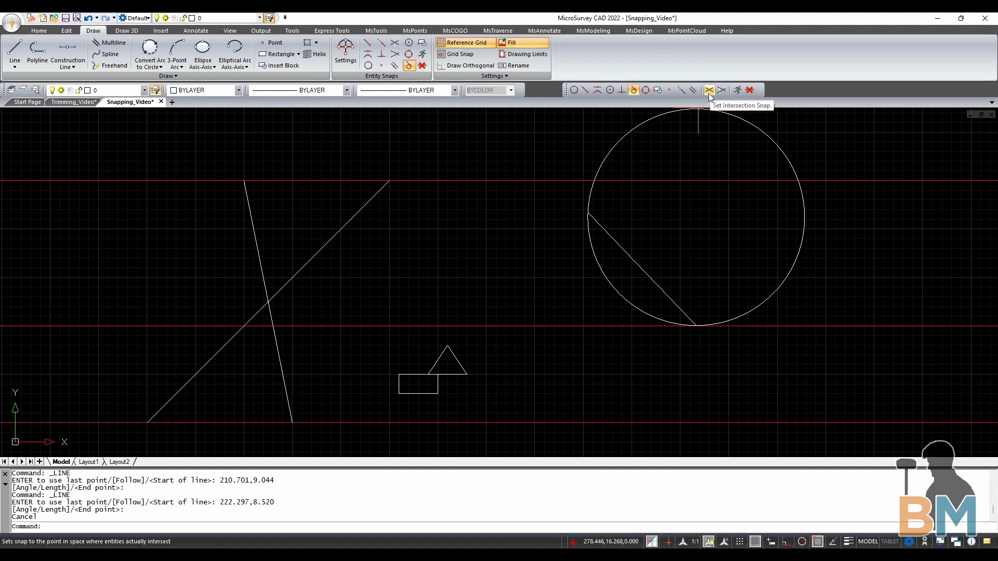
{"action": "left_click", "coordinate": [709, 91]}
{"action": "left_click", "coordinate": [633, 90]}
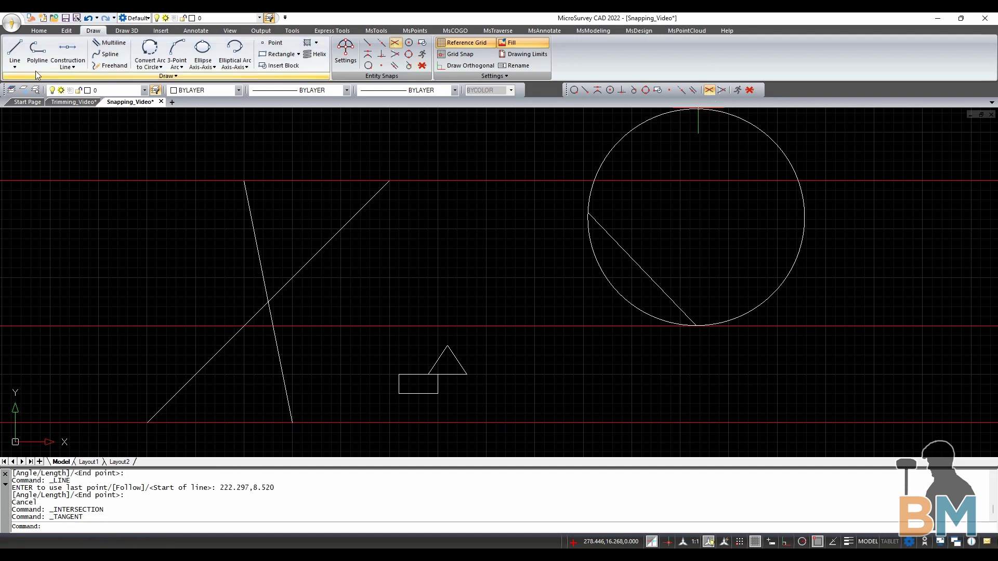
- Draw lines from the crossing of the two slanted lines to the chord's end on the circle and on to the longer slanted line's upper end
{"action": "left_click", "coordinate": [15, 49]}
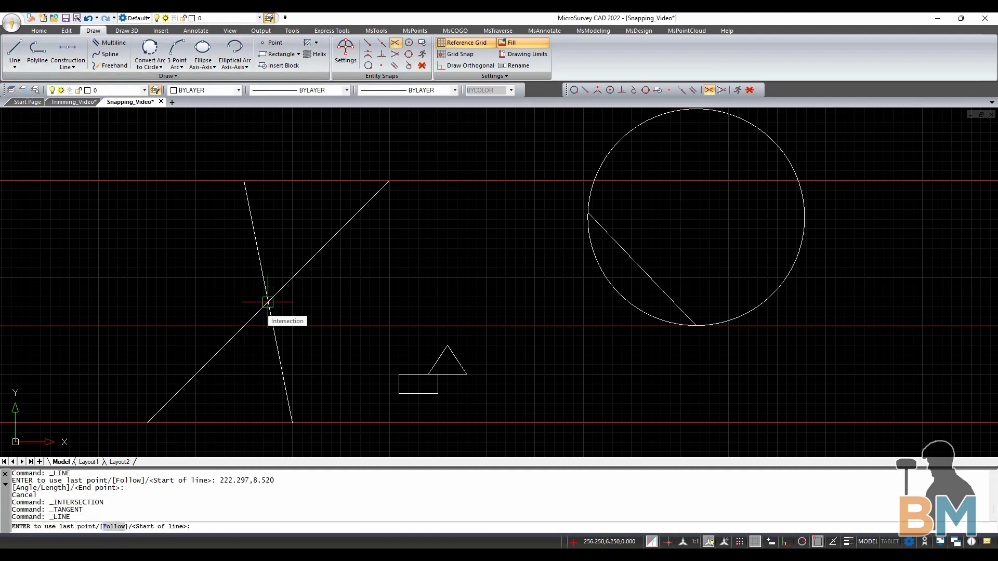
{"action": "scroll", "coordinate": [268, 302], "scroll_direction": "up", "scroll_amount": 2}
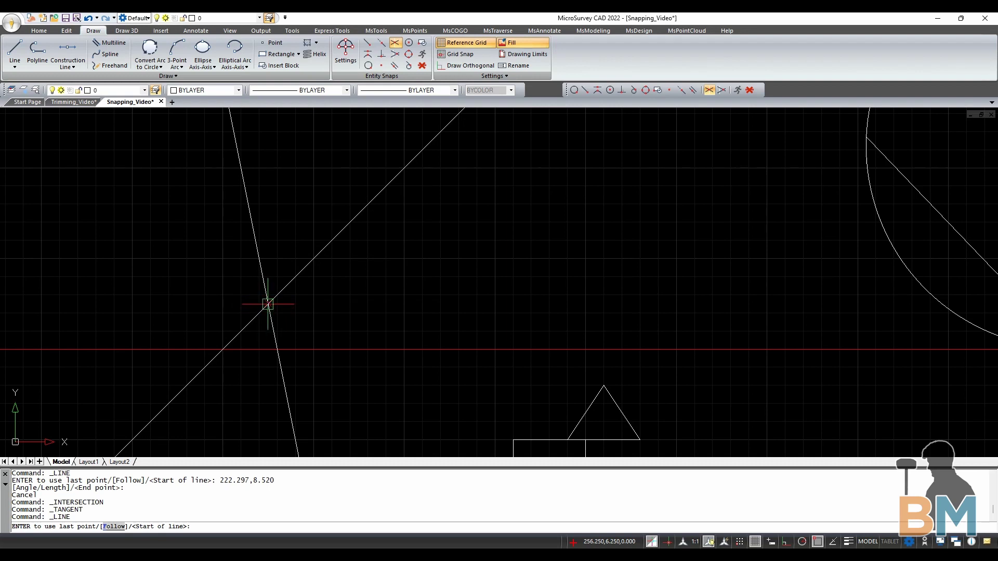
{"action": "left_click", "coordinate": [268, 304]}
{"action": "scroll", "coordinate": [463, 247], "scroll_direction": "down", "scroll_amount": 2}
{"action": "left_click", "coordinate": [691, 184]}
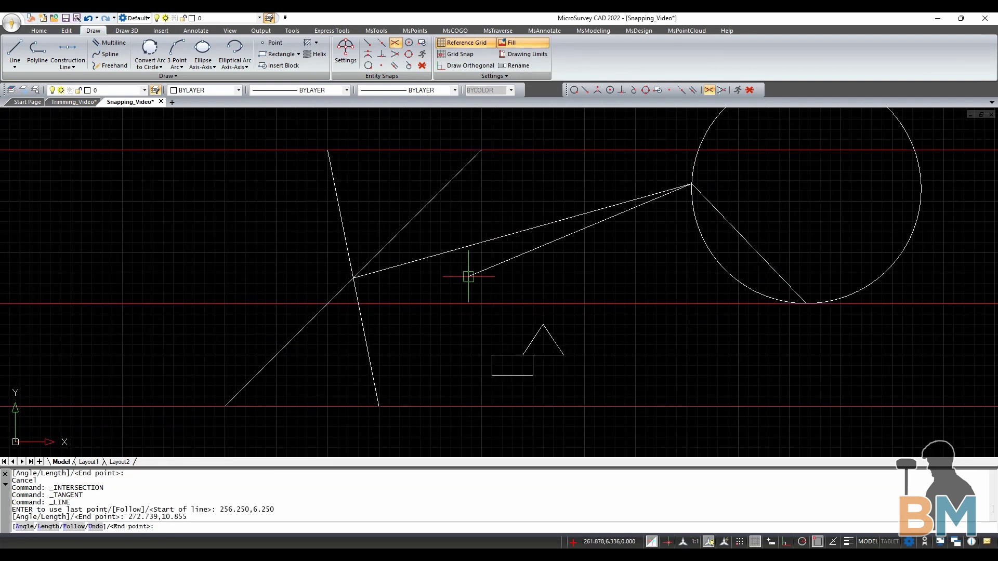
{"action": "left_click", "coordinate": [481, 150]}
{"action": "key", "text": "Return"}
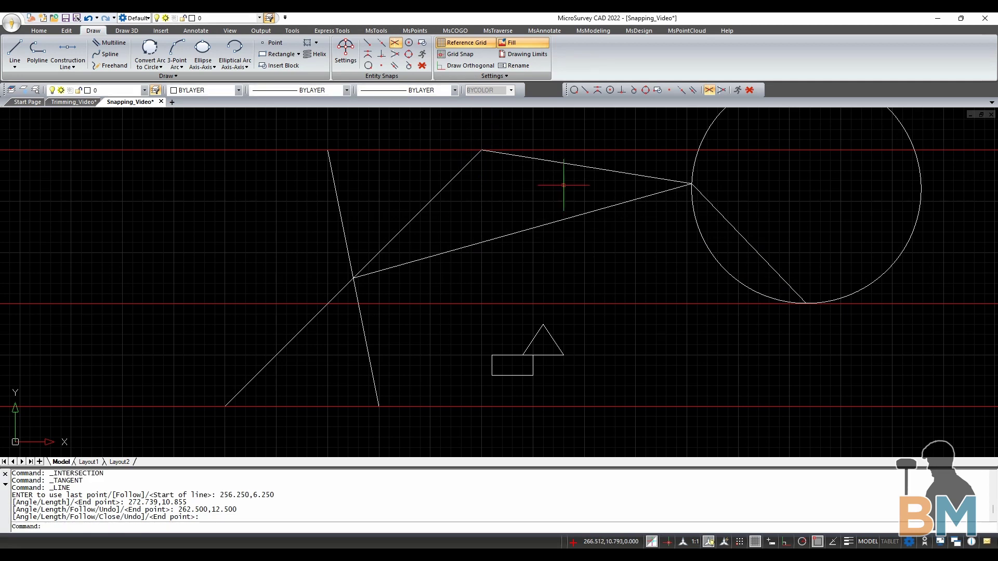
- Turn on Grid Snap and draw a 2 by 1 rectangle of lines from 270.5,3 beside the sample rectangle
{"action": "left_click", "coordinate": [472, 54]}
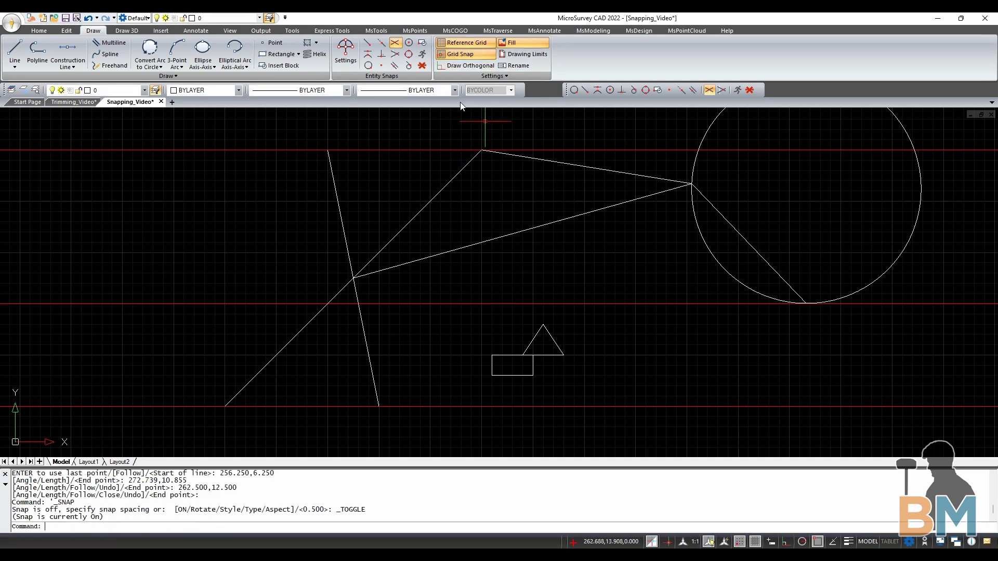
{"action": "left_click", "coordinate": [14, 52]}
{"action": "middle_click_drag", "start_coordinate": [461, 199], "coordinate": [375, 136]}
{"action": "scroll", "coordinate": [572, 286], "scroll_direction": "up", "scroll_amount": 4}
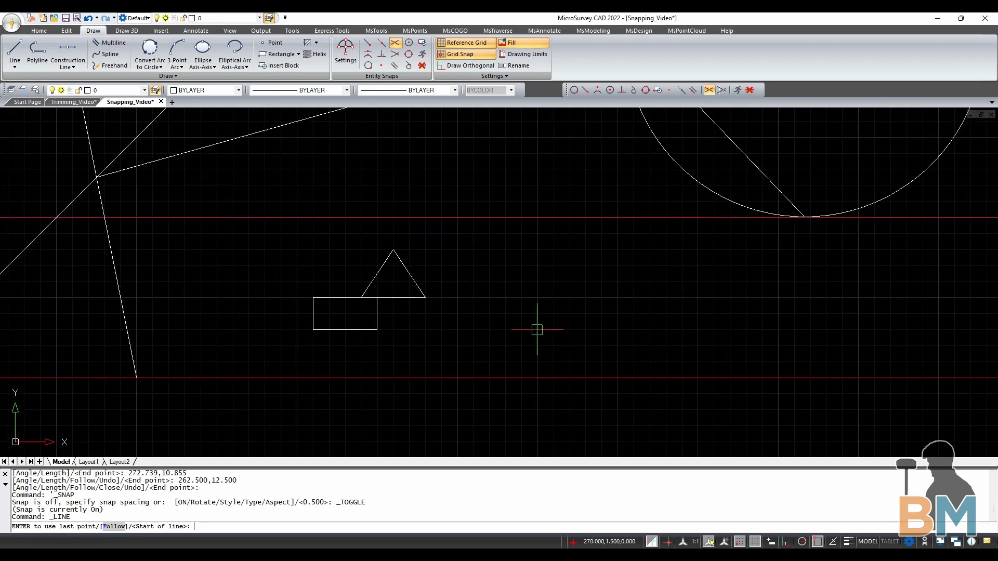
{"action": "left_click", "coordinate": [553, 282]}
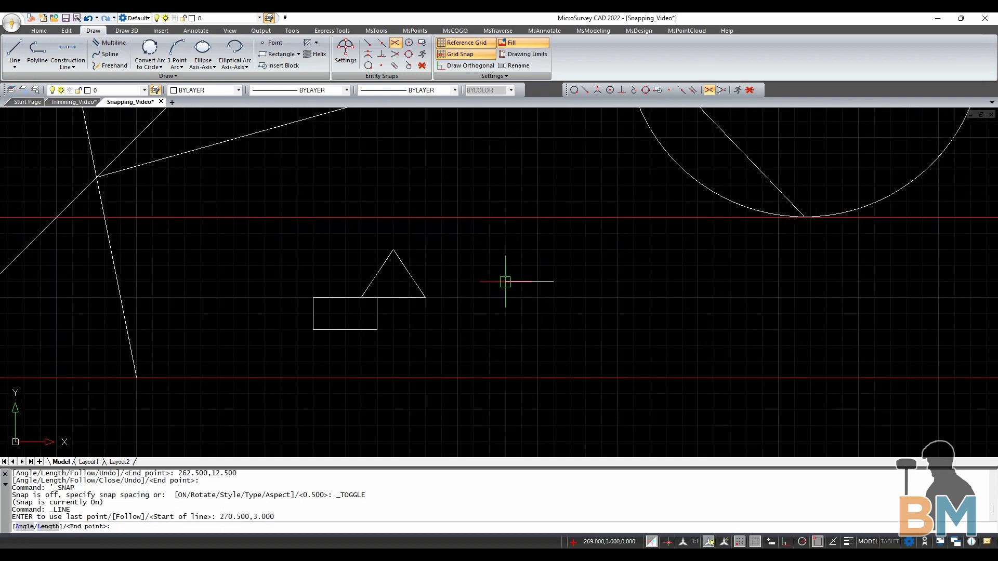
{"action": "left_click", "coordinate": [489, 281]}
{"action": "left_click", "coordinate": [489, 313]}
{"action": "left_click", "coordinate": [553, 313]}
{"action": "left_click", "coordinate": [553, 282]}
- Continue the line into a triangle through 272,3, 271,4.5 and 270,3, finishing at the rectangle's corner at 270.5,3
{"action": "left_click", "coordinate": [601, 281]}
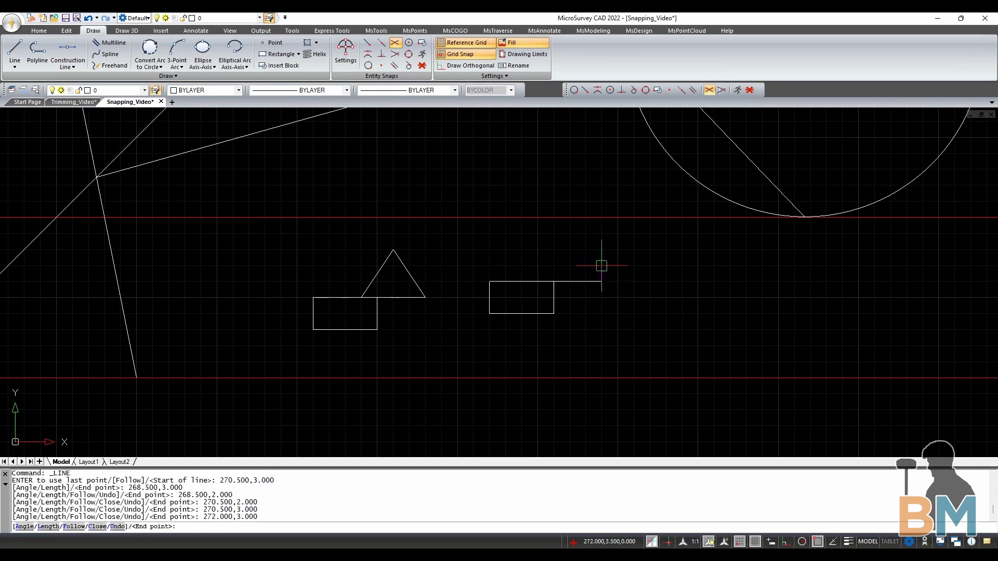
{"action": "left_click", "coordinate": [569, 234]}
{"action": "left_click", "coordinate": [537, 281]}
{"action": "left_click", "coordinate": [553, 282]}
{"action": "key", "text": "Return"}
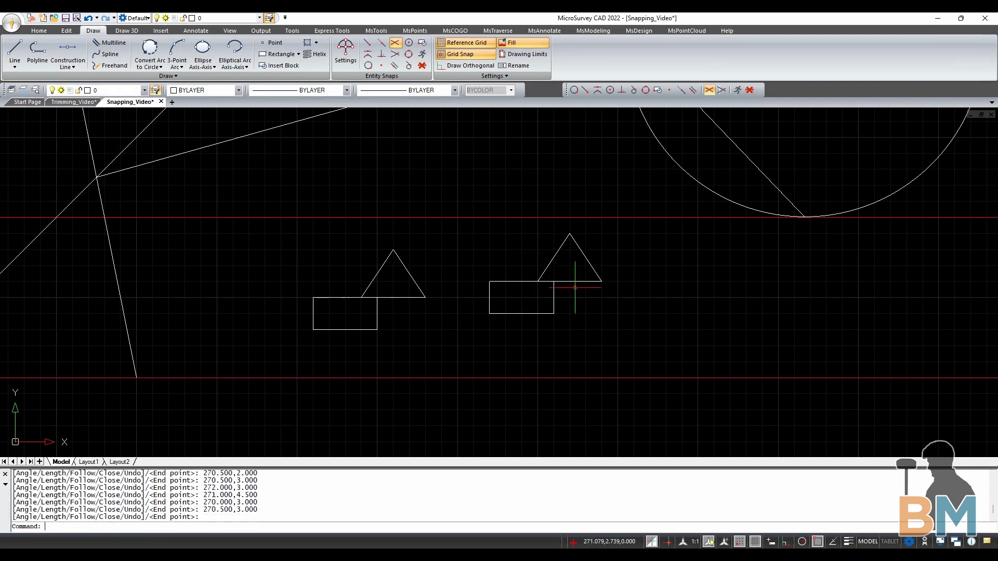
- Enable the Endpoint, Midpoint and Center snaps in addition to Intersection
{"action": "scroll", "coordinate": [475, 269], "scroll_direction": "down", "scroll_amount": 3}
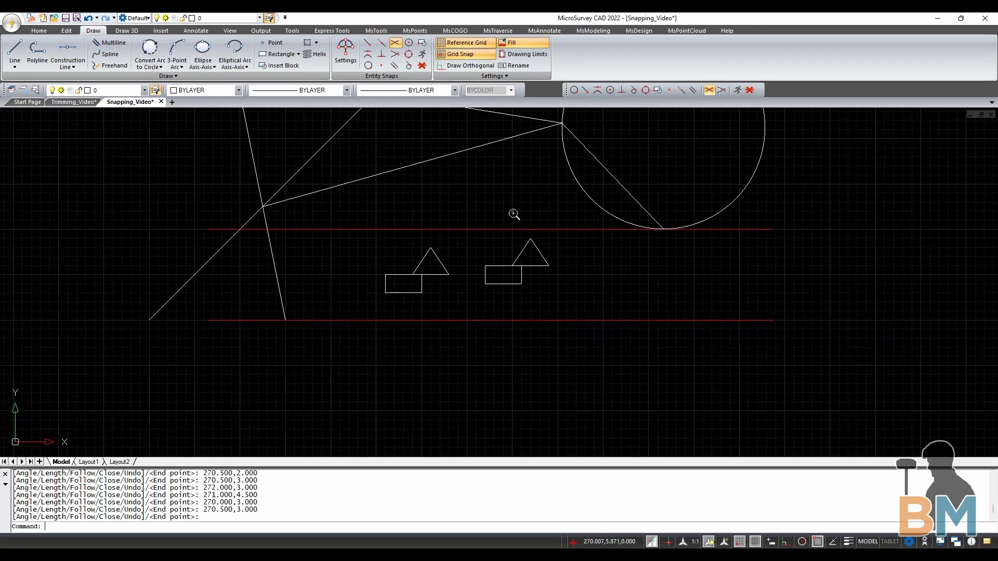
{"action": "middle_click_drag", "start_coordinate": [511, 216], "coordinate": [318, 334]}
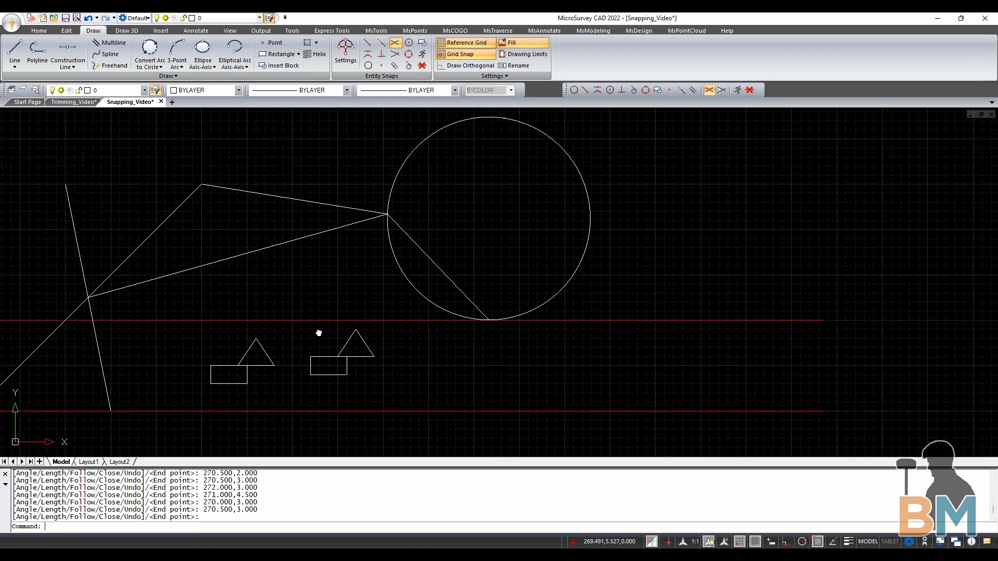
{"action": "left_click", "coordinate": [586, 89]}
{"action": "left_click", "coordinate": [598, 89]}
{"action": "left_click", "coordinate": [610, 90]}
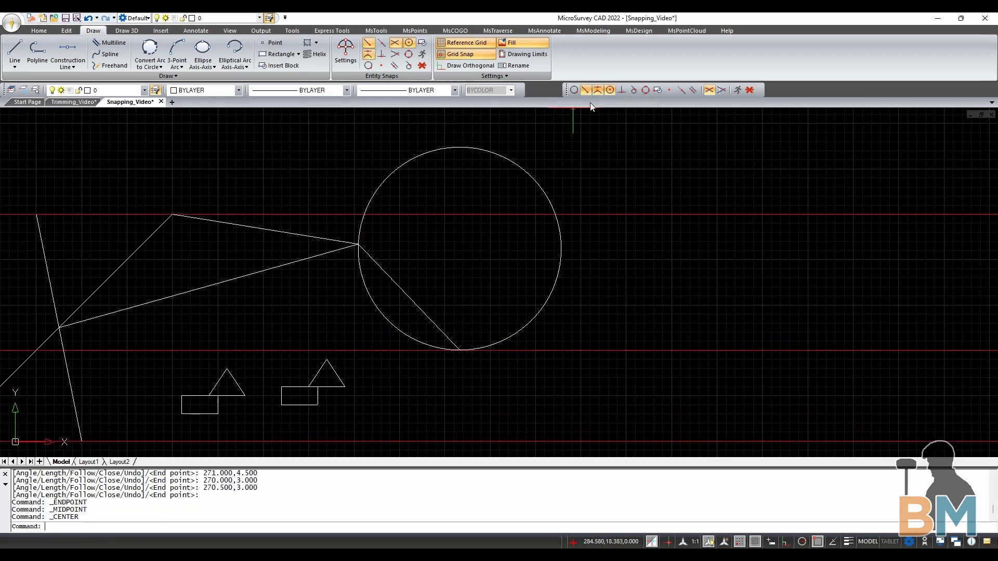
- Turn off Grid Snap and start a line with a one-time Nearest snap on the red line inside the circle, at about 275.28,12.5
{"action": "left_click", "coordinate": [15, 49]}
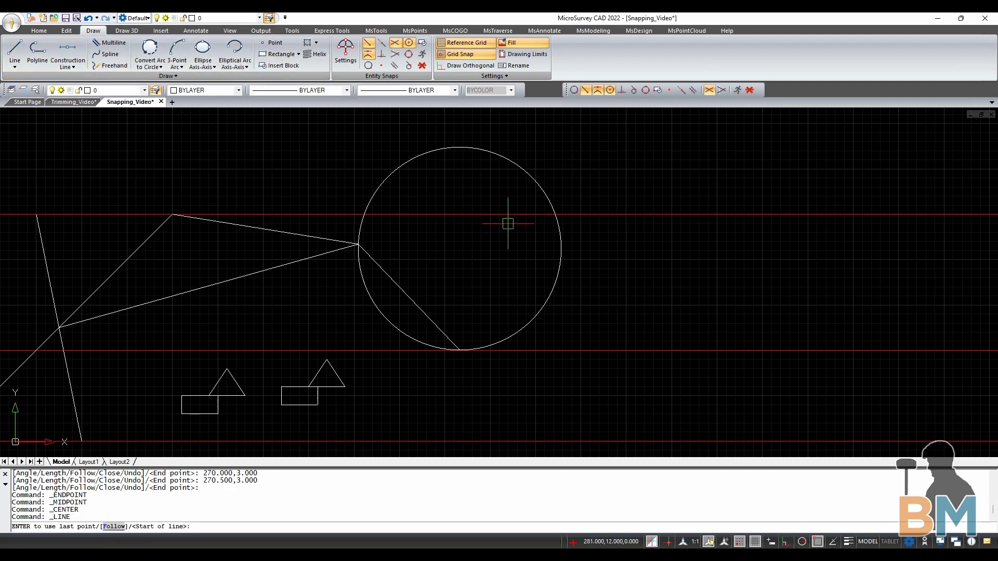
{"action": "left_click", "coordinate": [490, 56]}
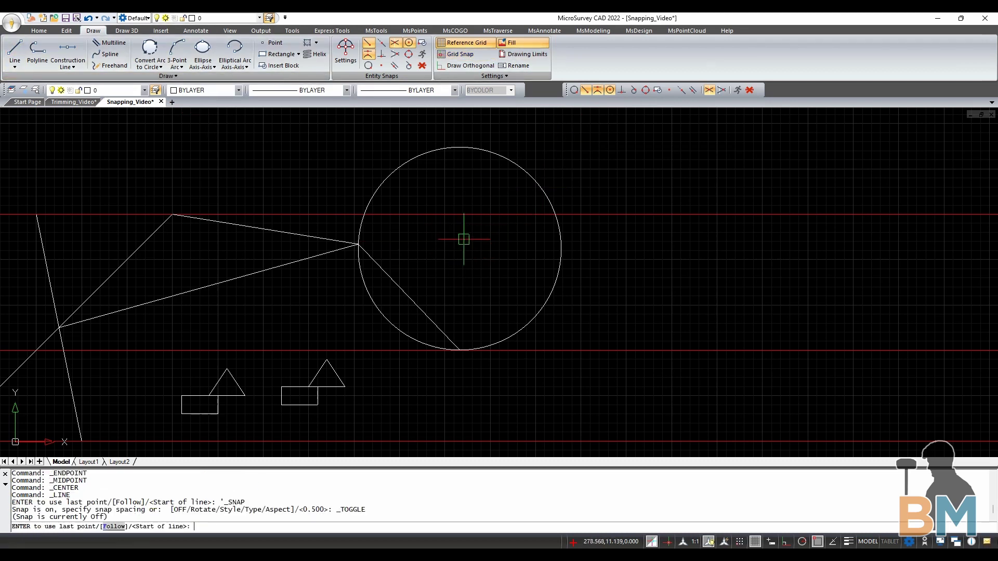
{"action": "scroll", "coordinate": [461, 247], "scroll_direction": "up", "scroll_amount": 3}
{"action": "scroll", "coordinate": [462, 248], "scroll_direction": "down", "scroll_amount": 3}
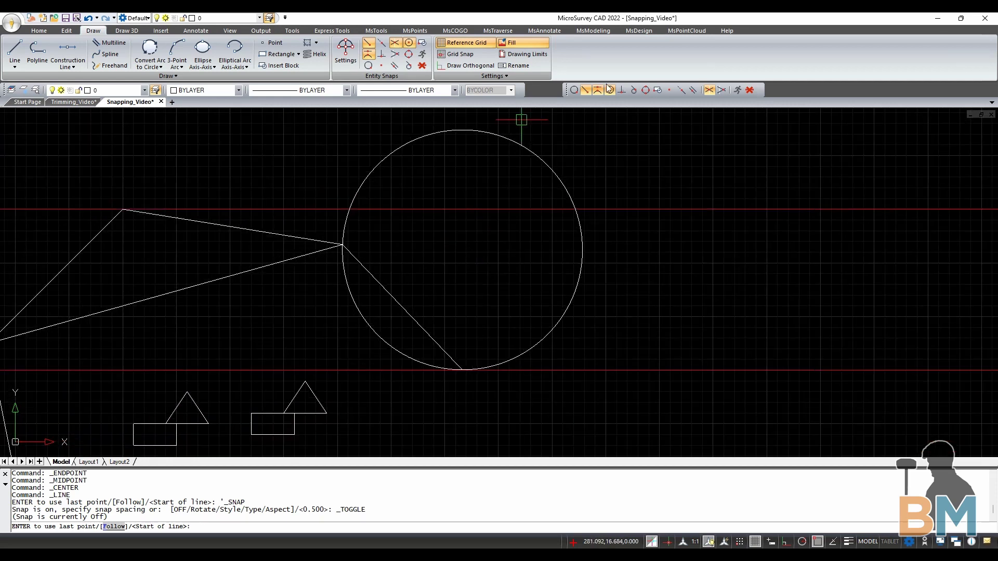
{"action": "left_click", "coordinate": [609, 90]}
{"action": "left_click", "coordinate": [574, 90]}
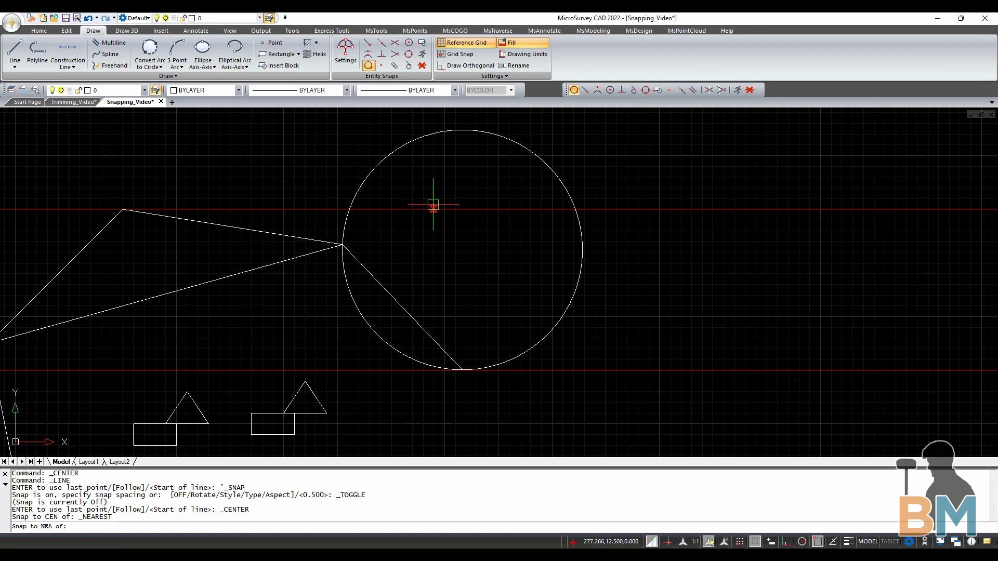
{"action": "left_click", "coordinate": [398, 210]}
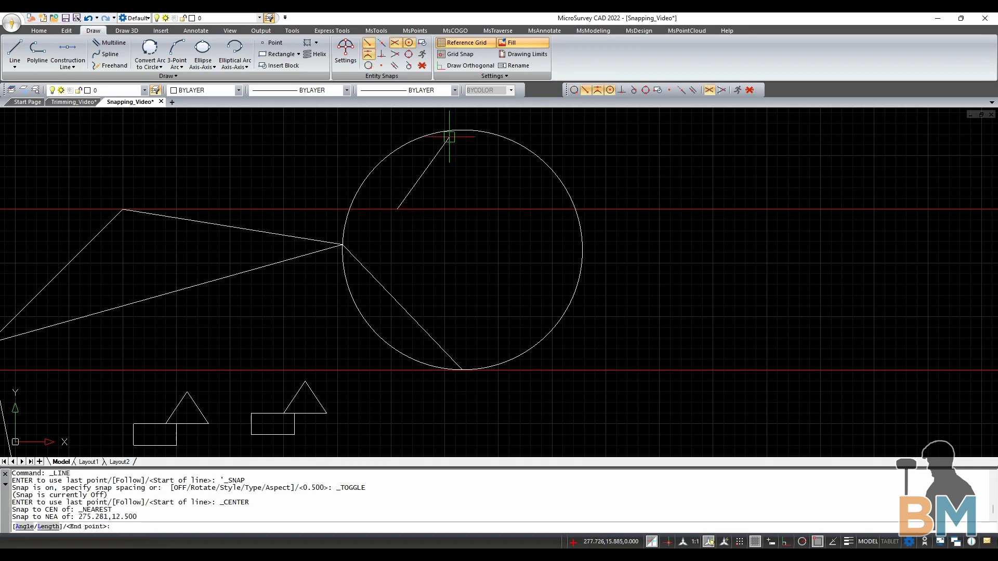
- Continue the line to the circle's center and back to the upper red line using a one-time Perpendicular snap
{"action": "left_click", "coordinate": [462, 250]}
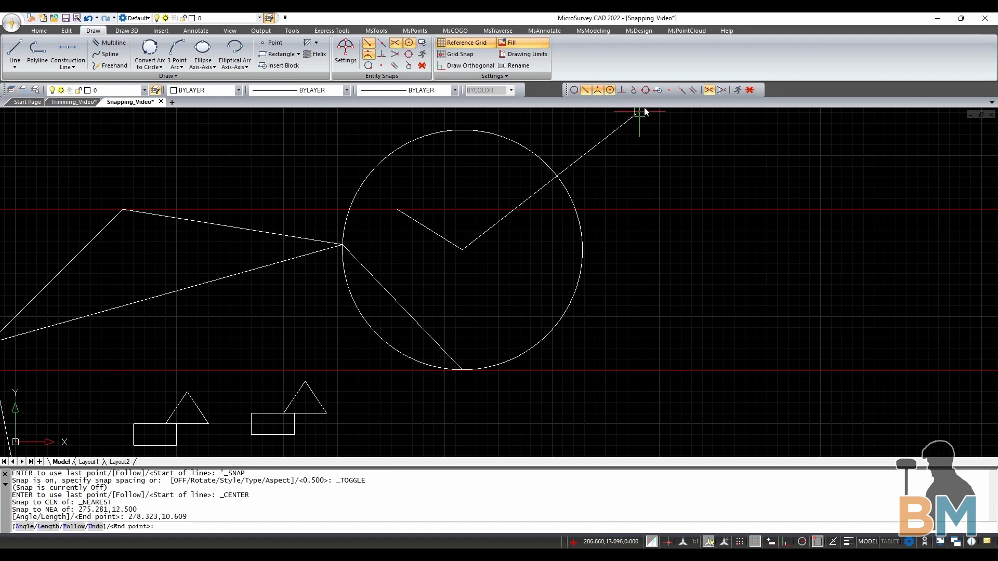
{"action": "left_click", "coordinate": [622, 90]}
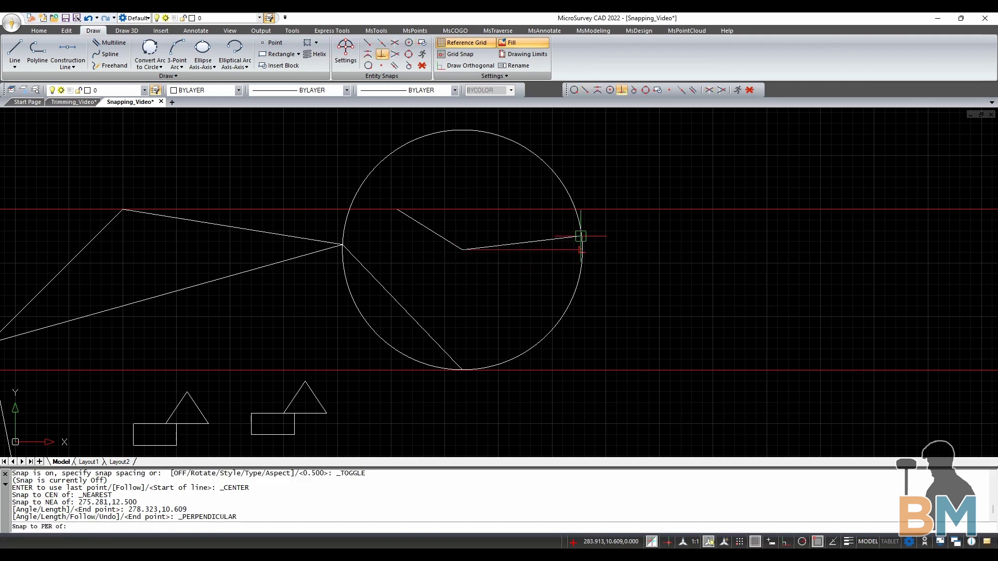
{"action": "left_click", "coordinate": [462, 209]}
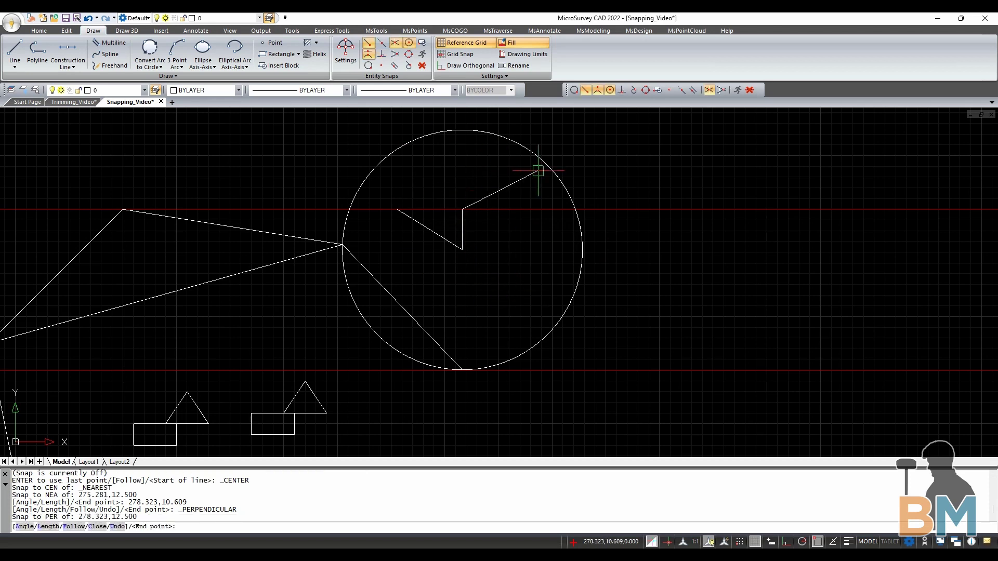